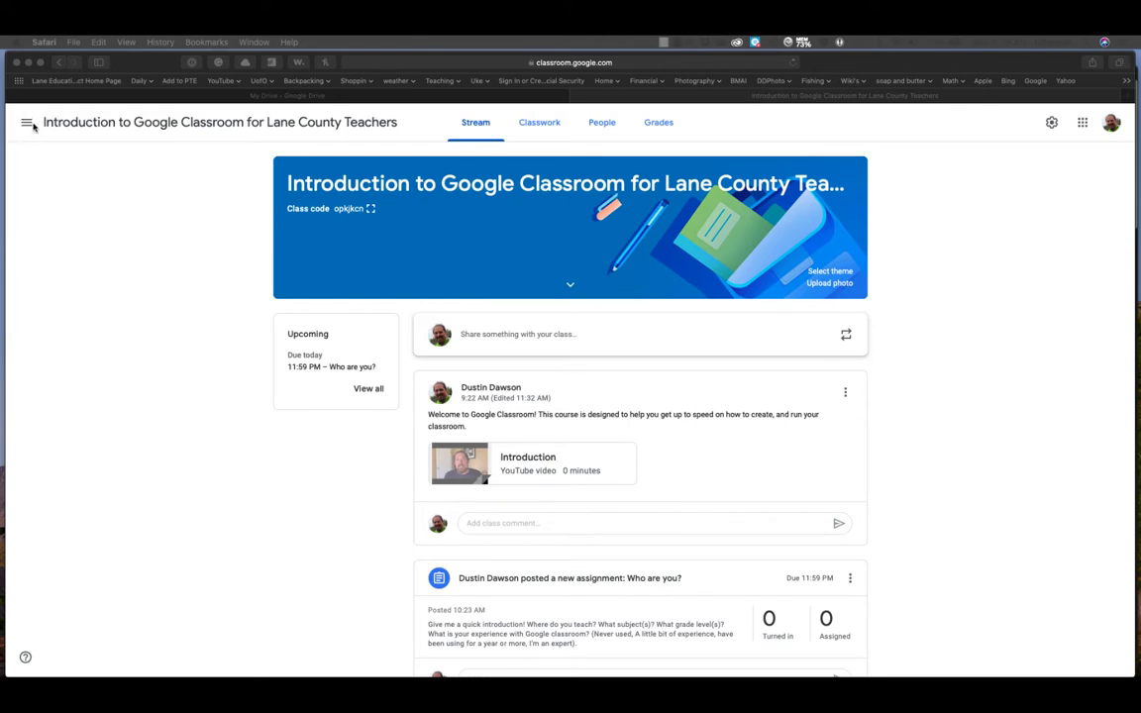
# Step: Open the side navigation drawer that lists the classes, calendar and settings
pyautogui.click(26, 122)
pyautogui.click(27, 123)
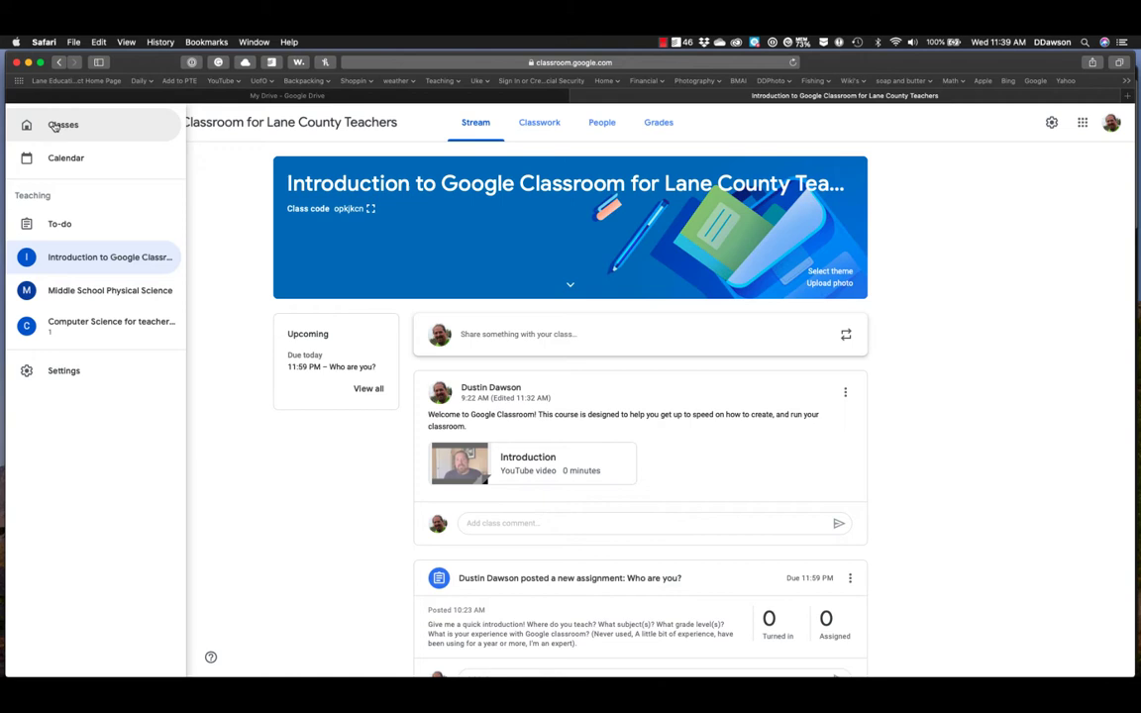
# Step: Go to the Classes overview and bring up the options for adding a class
pyautogui.click(55, 126)
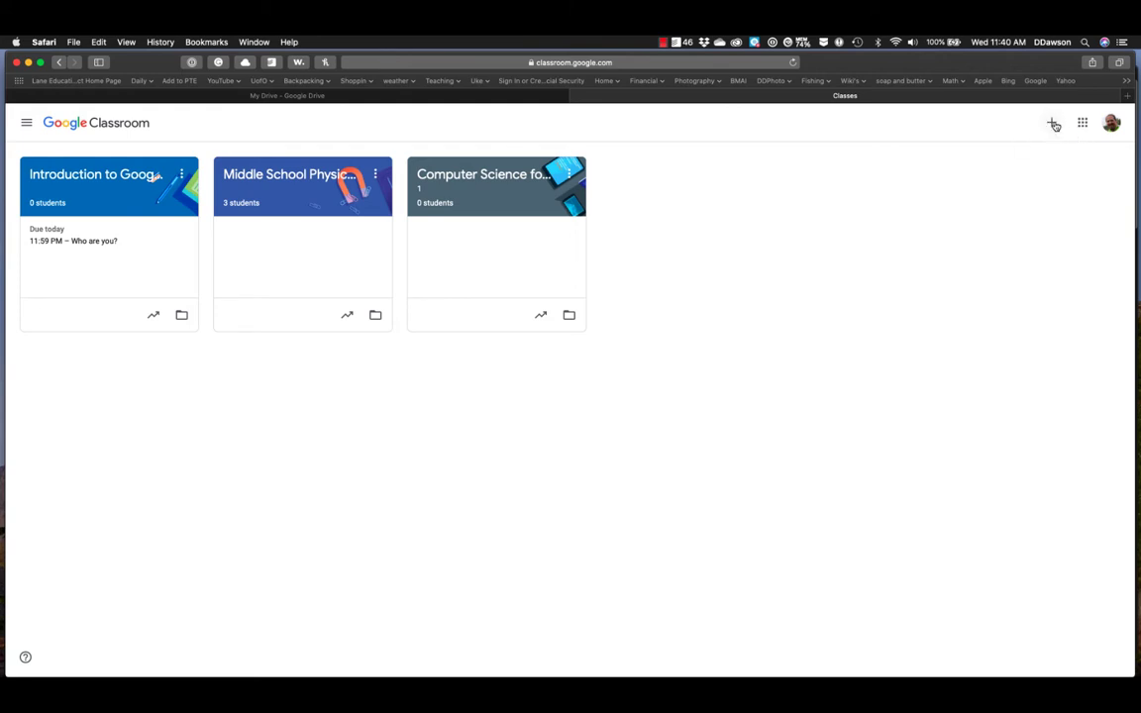
pyautogui.click(1052, 124)
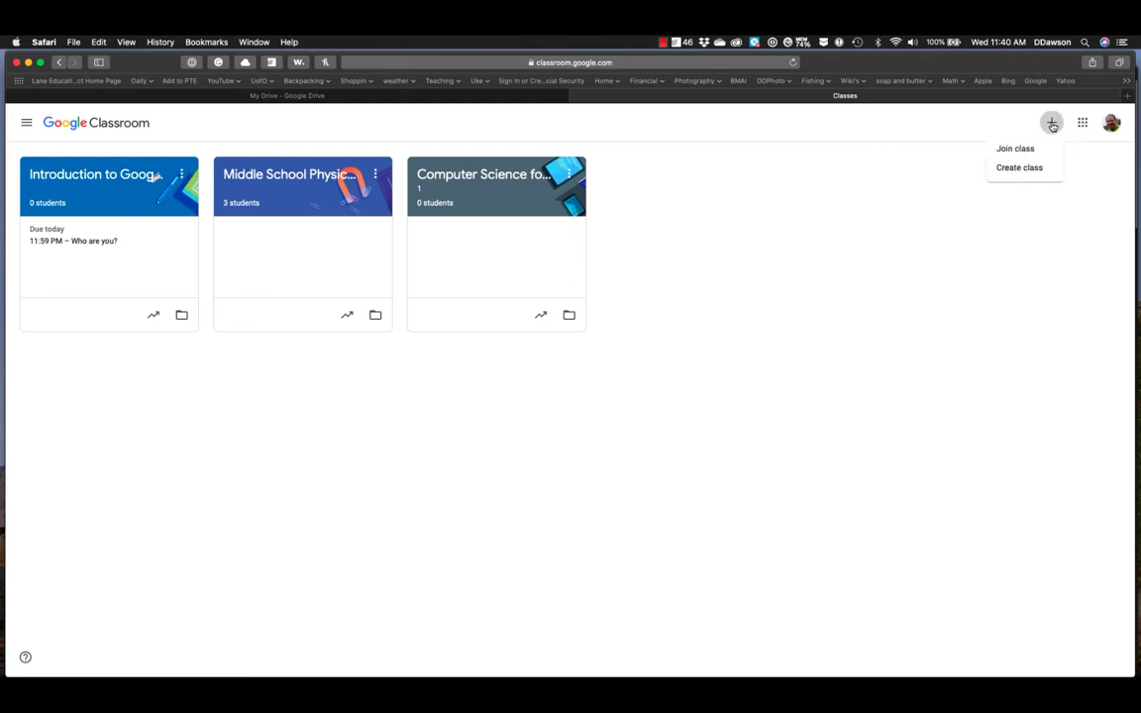
# Step: Create a class named '8th Grade Science' with subject 'Physical Science' in room 32
pyautogui.click(1020, 169)
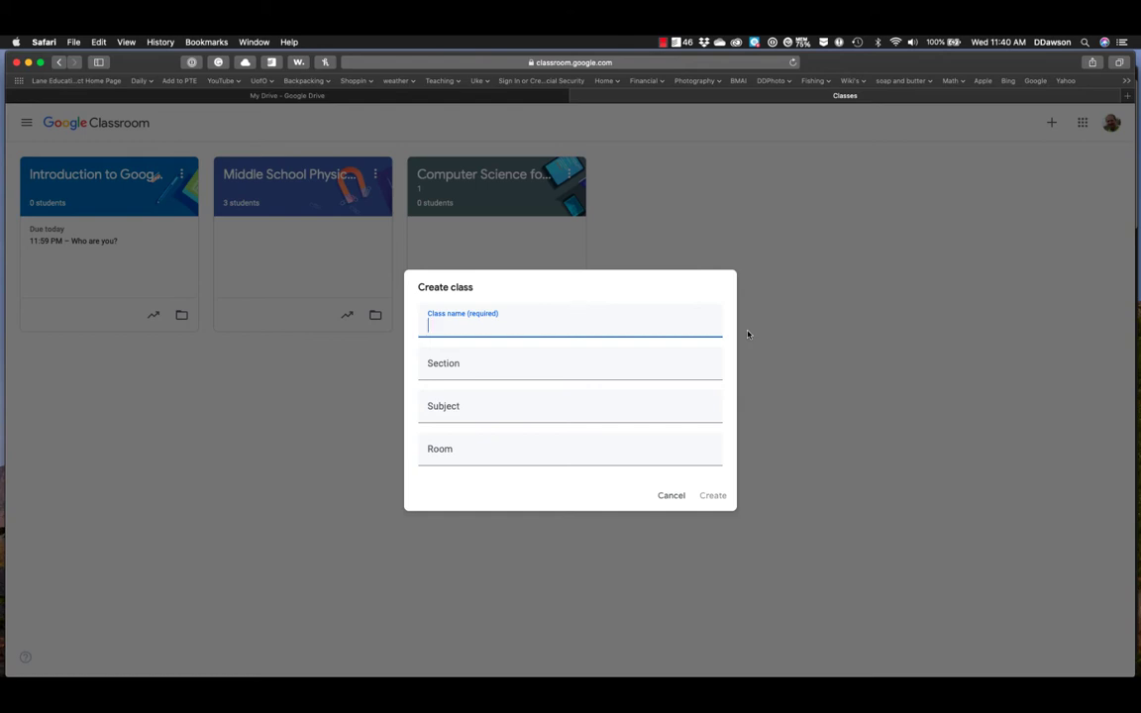
pyautogui.write('8th G')
pyautogui.press('BackSpace')
pyautogui.press('BackSpace')
pyautogui.press('BackSpace')
pyautogui.press('BackSpace')
pyautogui.press('BackSpace')
pyautogui.write('8th Grade ')
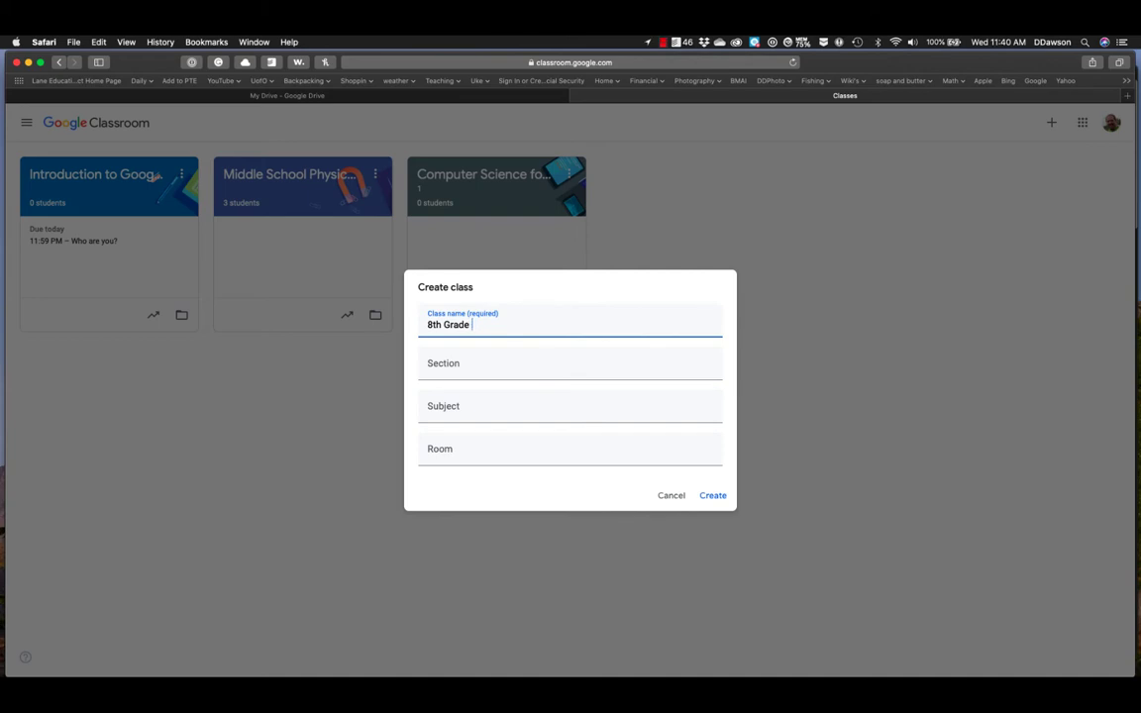
pyautogui.write('Science')
pyautogui.click(569, 368)
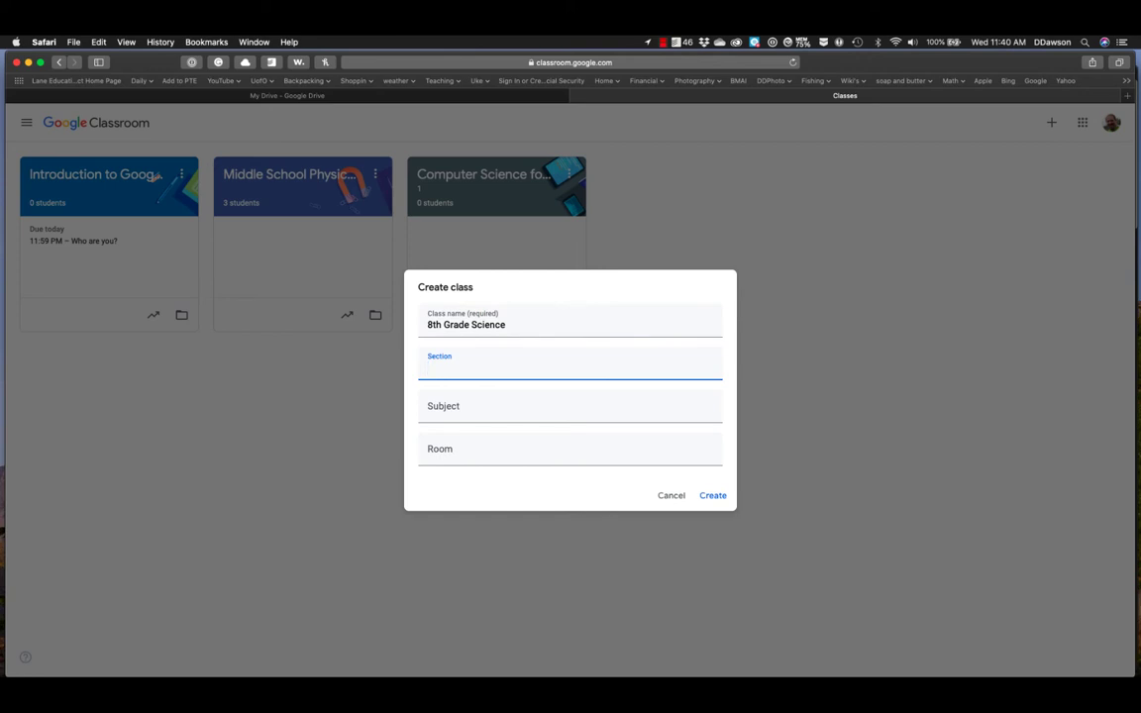
pyautogui.click(569, 408)
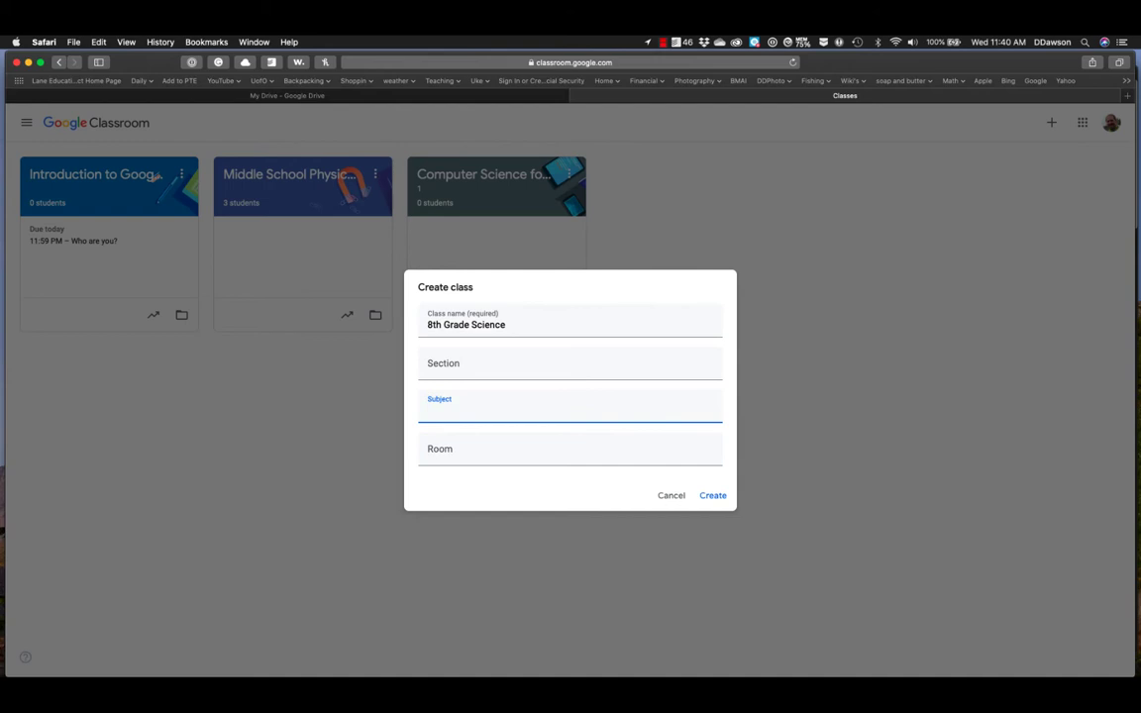
pyautogui.write('Physical ')
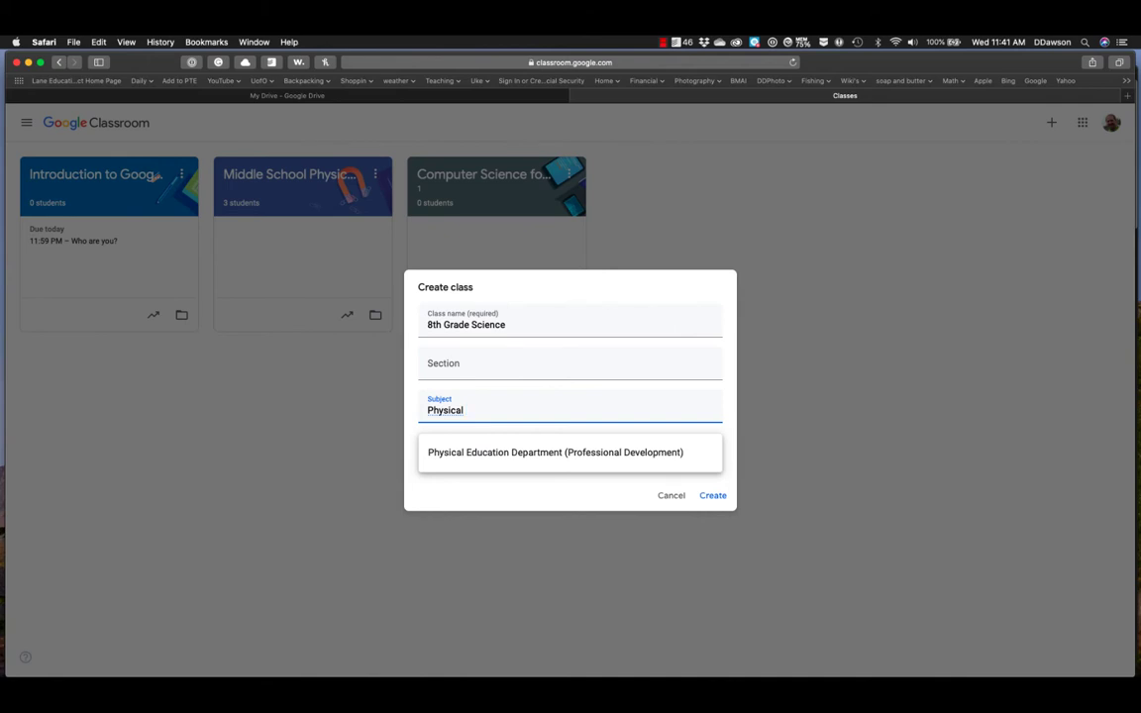
pyautogui.write('Science')
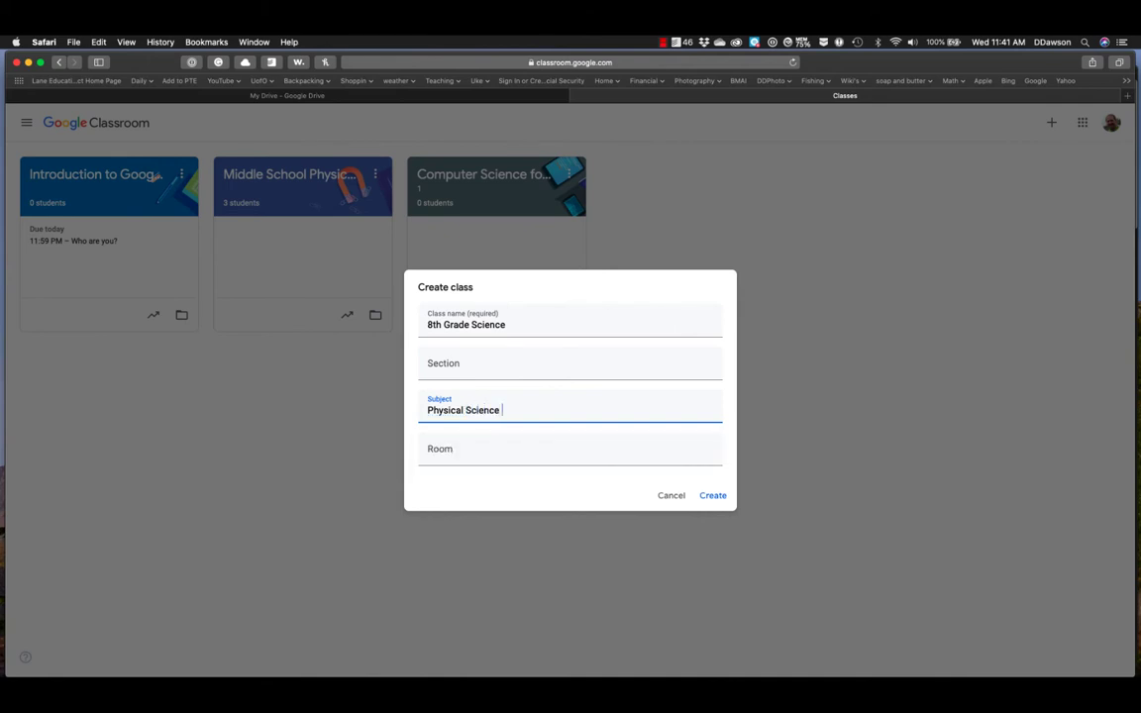
pyautogui.click(569, 453)
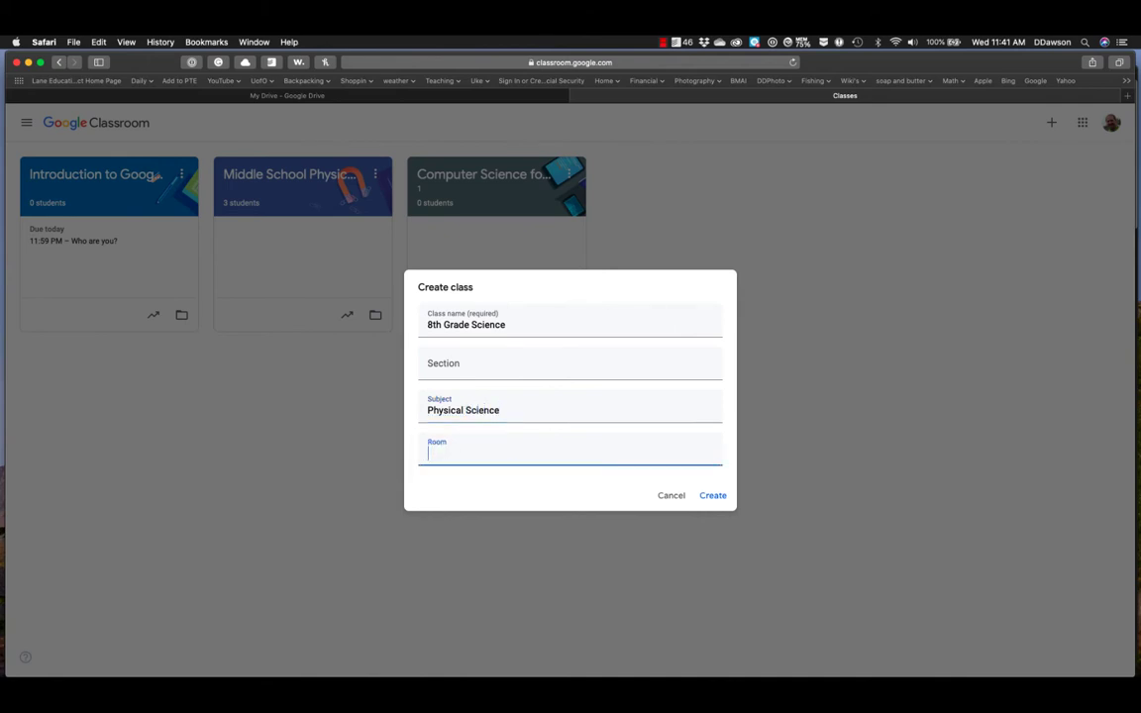
pyautogui.write('32')
pyautogui.click(716, 495)
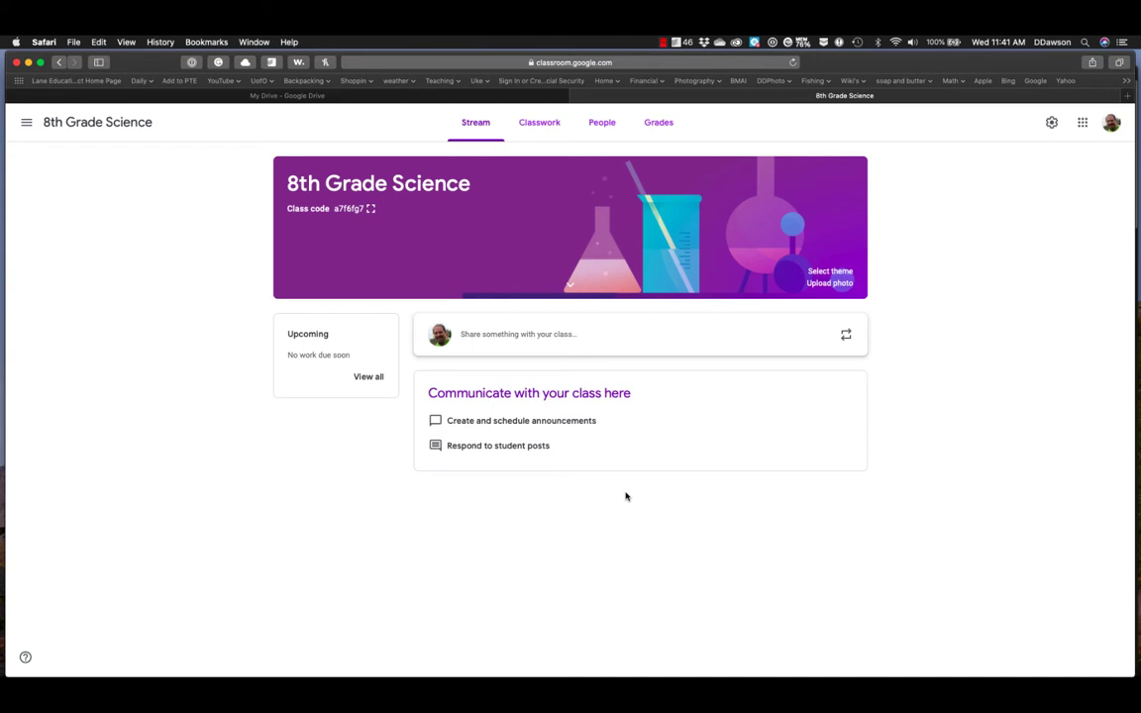
# Step: Switch to the Introduction to Google Classroom class, then return to 8th Grade Science
pyautogui.click(28, 125)
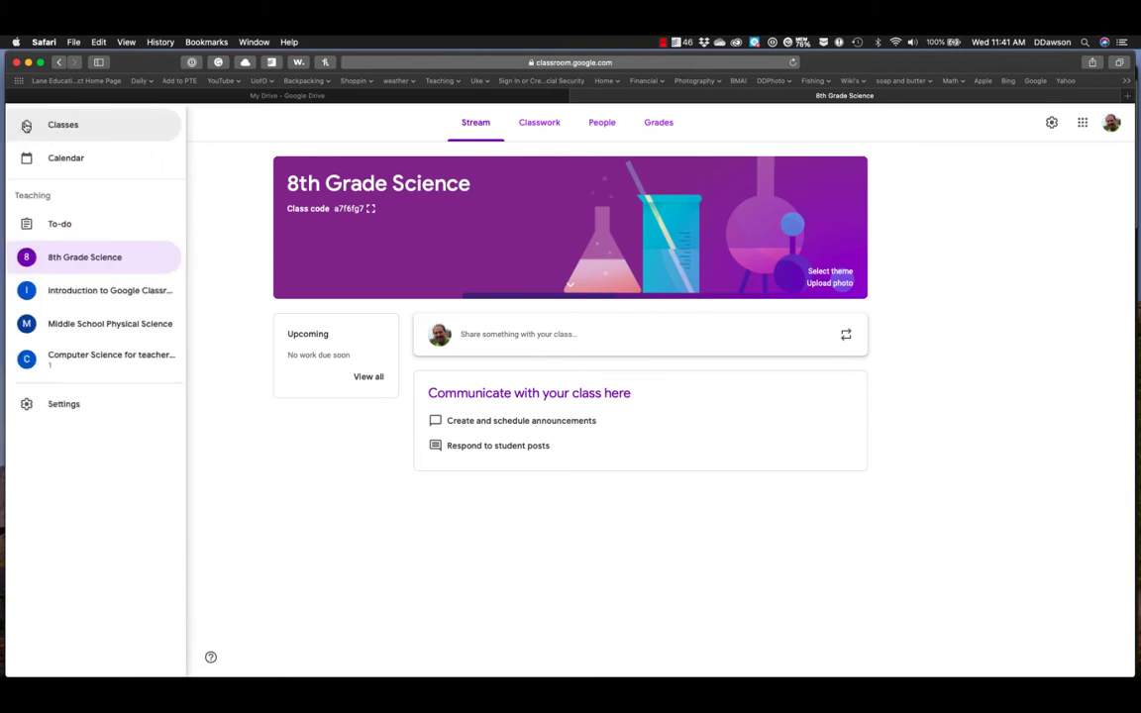
pyautogui.click(204, 155)
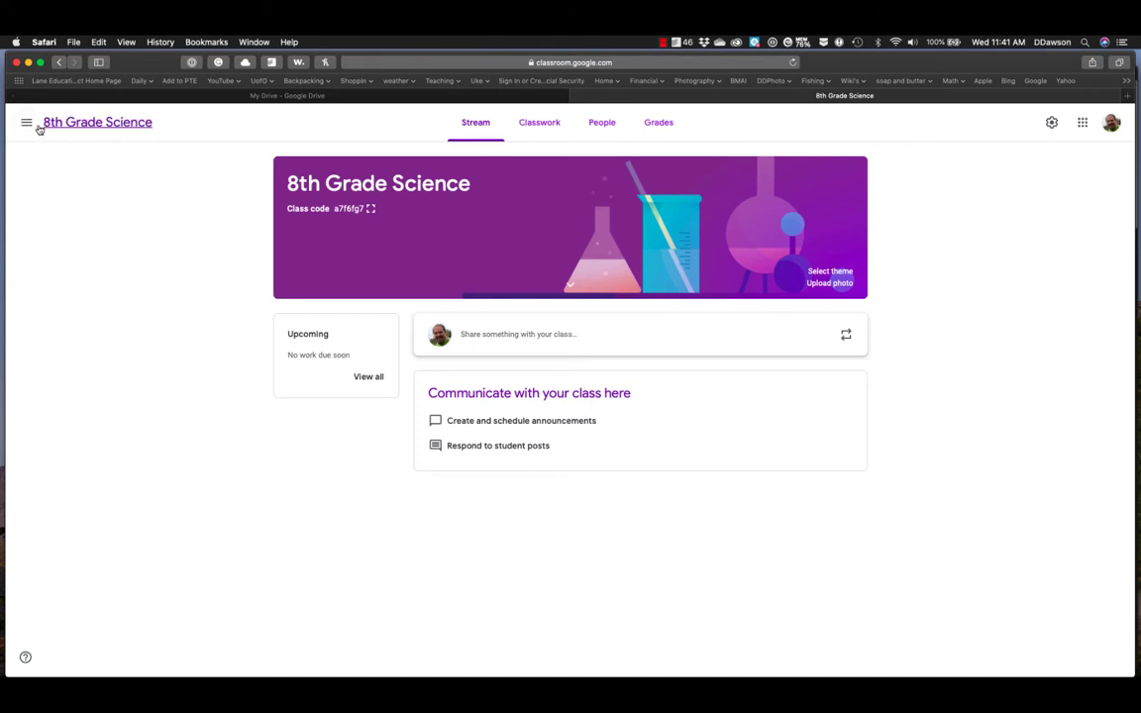
pyautogui.click(26, 122)
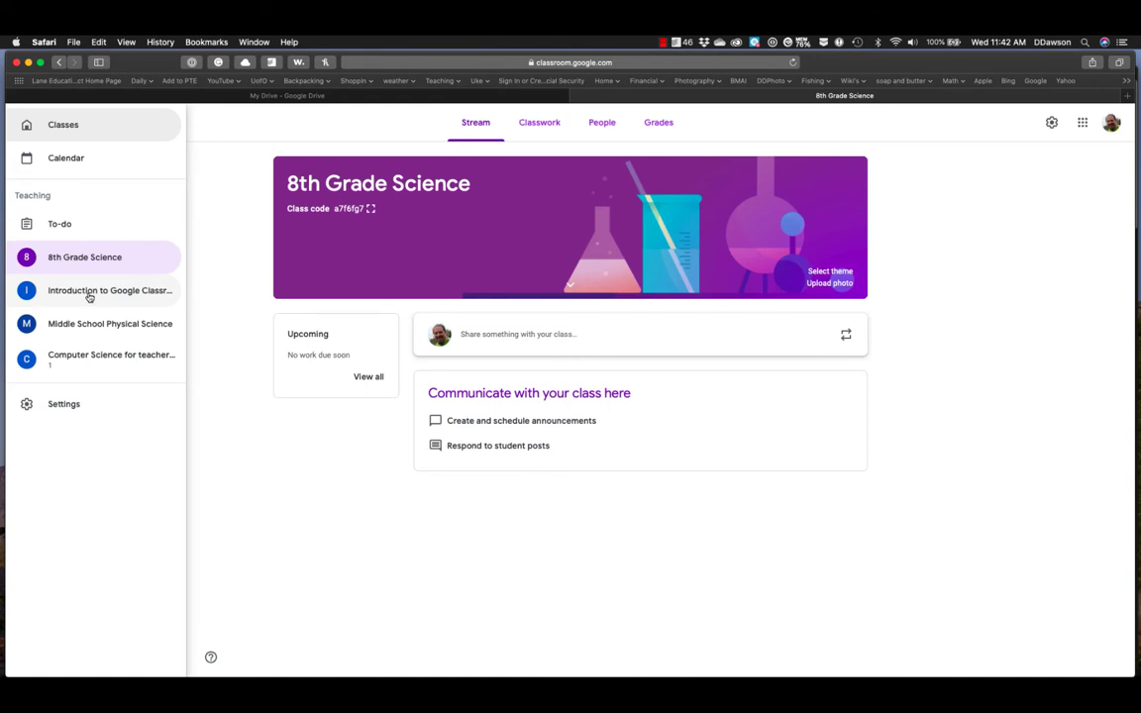
pyautogui.click(89, 293)
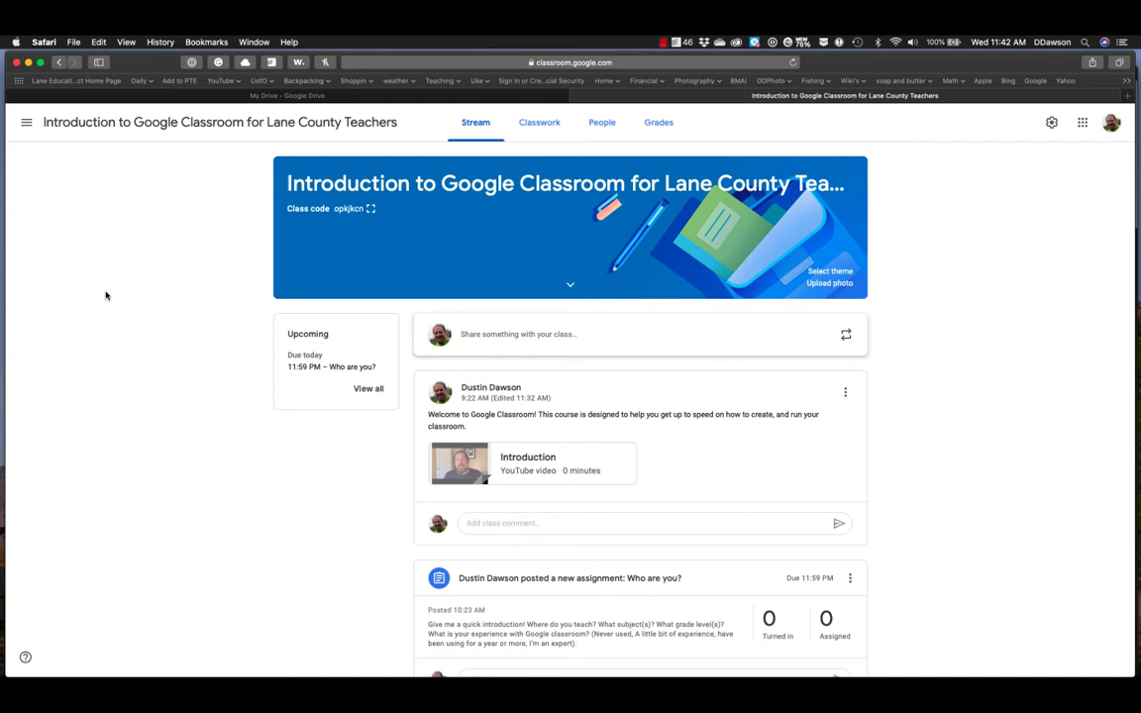
pyautogui.click(27, 119)
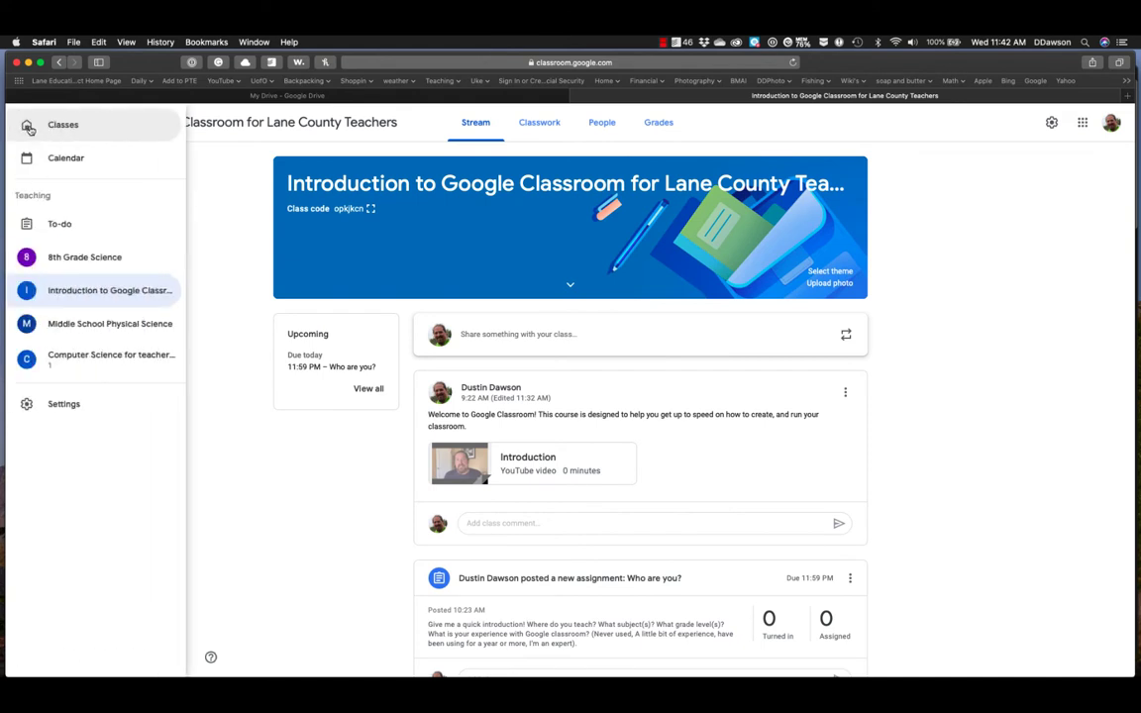
pyautogui.click(78, 257)
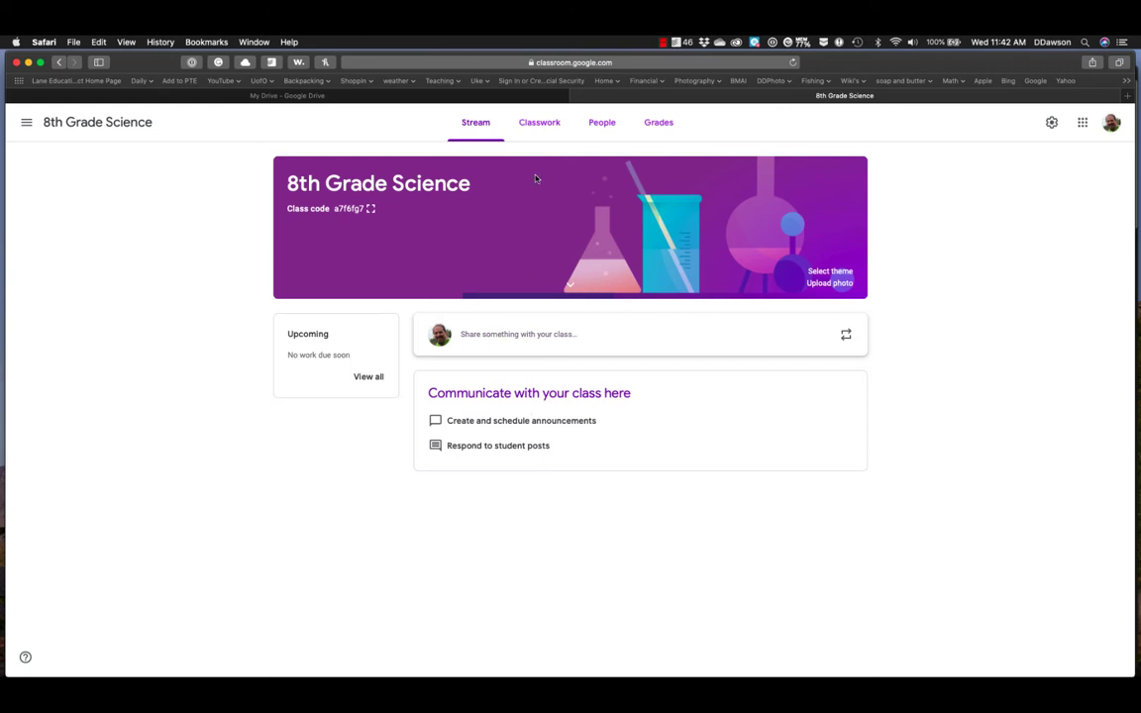
# Step: Look at the Classwork page, then the People page with teachers and students
pyautogui.click(544, 125)
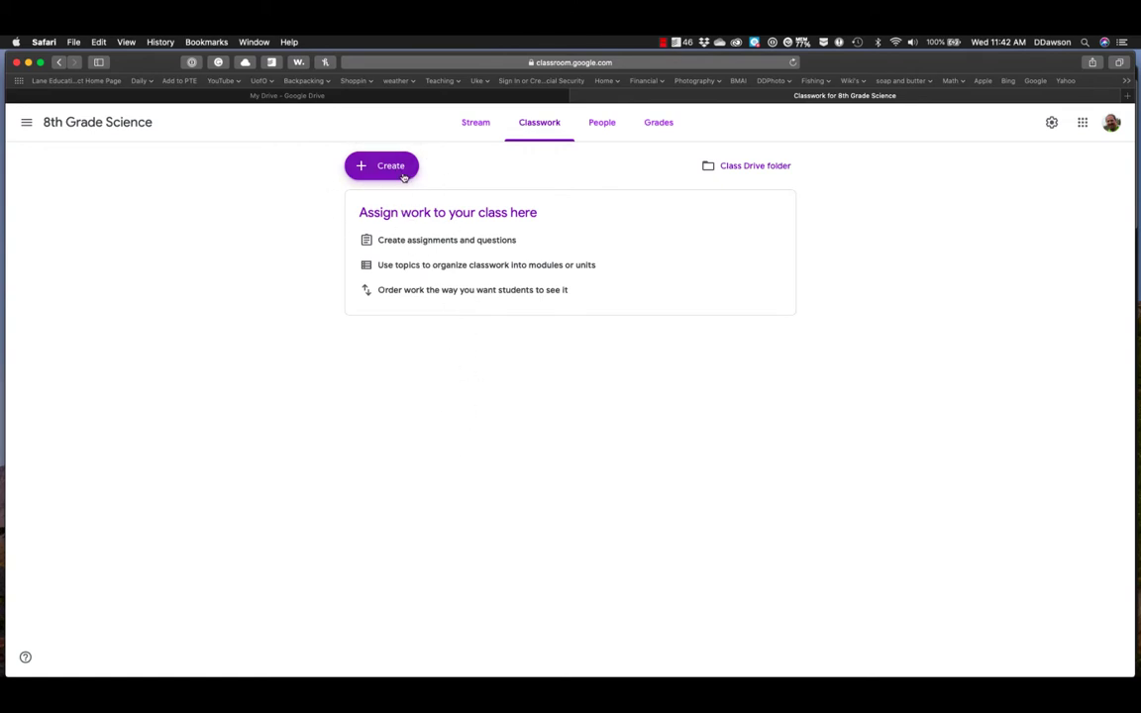
pyautogui.click(603, 132)
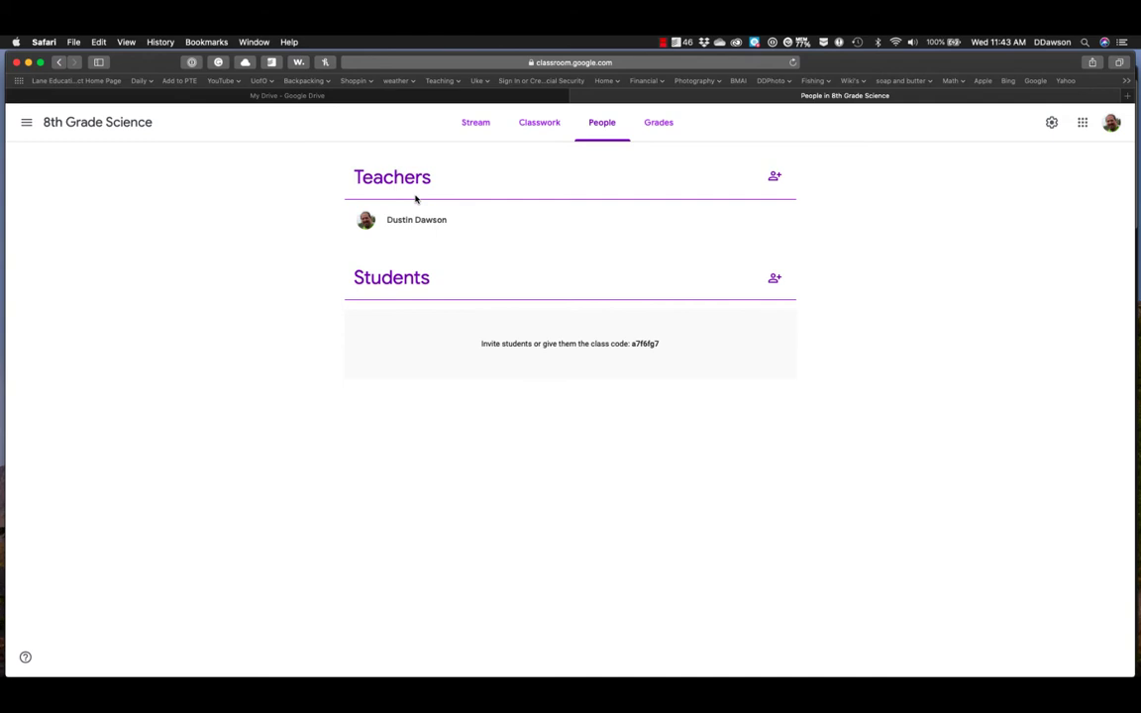
# Step: Start then cancel inviting a co-teacher, and view the empty Grades page
pyautogui.click(775, 178)
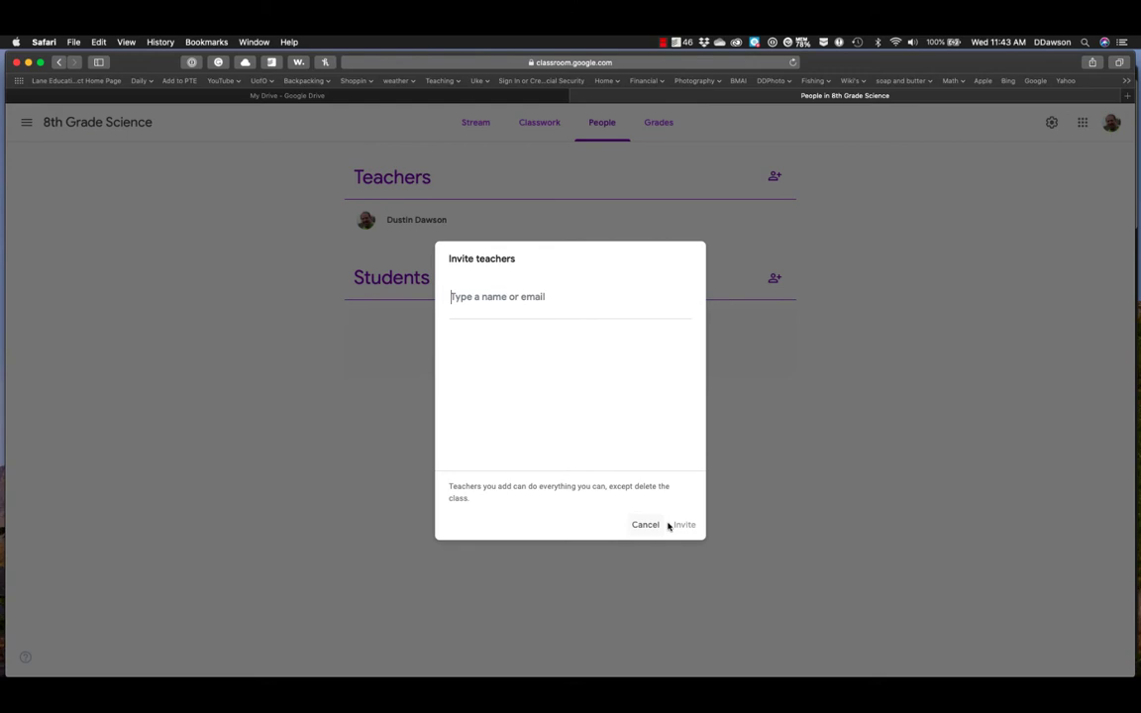
pyautogui.click(637, 524)
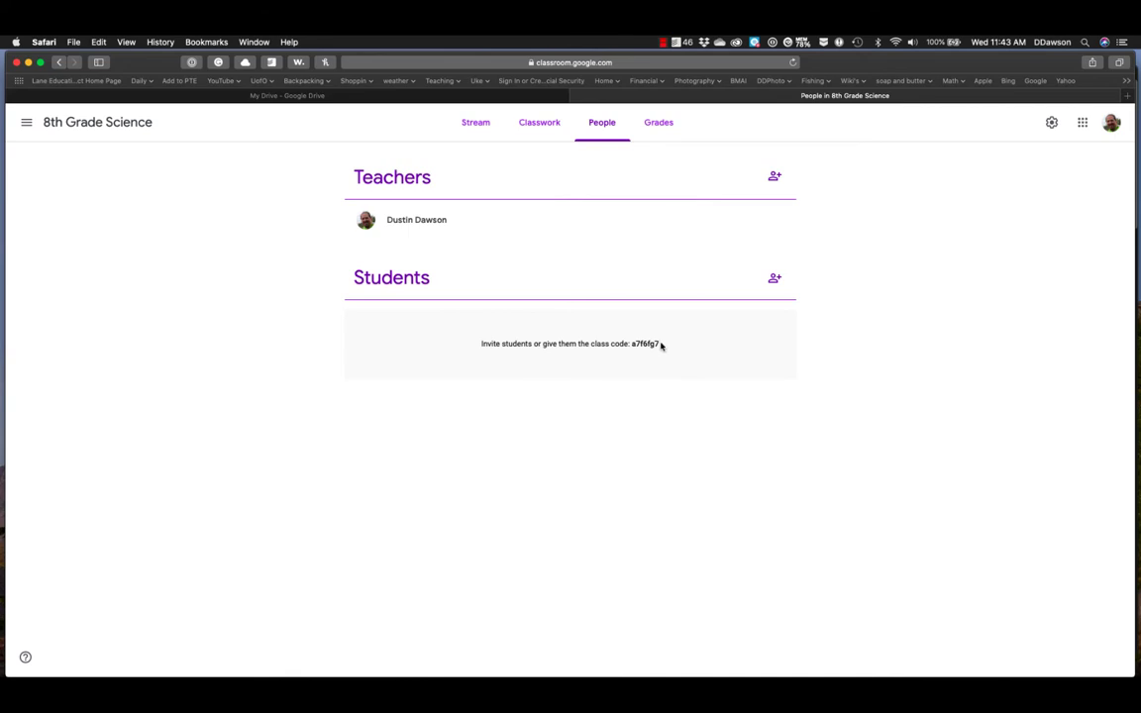
pyautogui.click(660, 123)
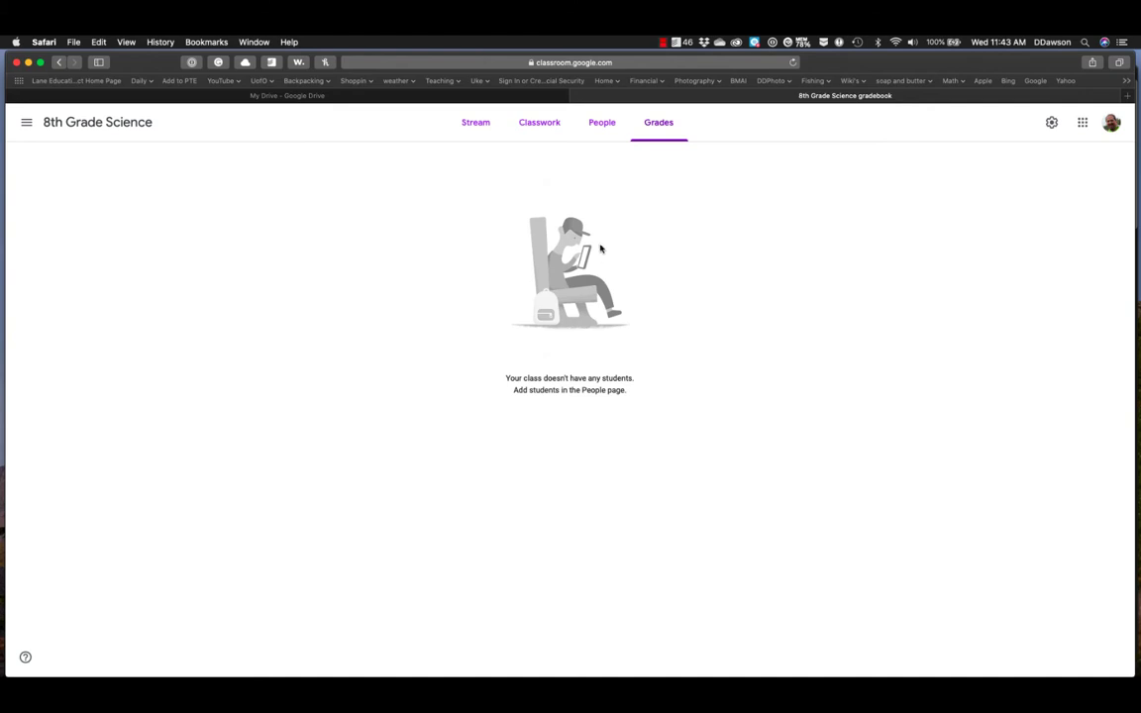
# Step: Back on the stream, display the class code full-screen, then shrink and close it
pyautogui.click(475, 124)
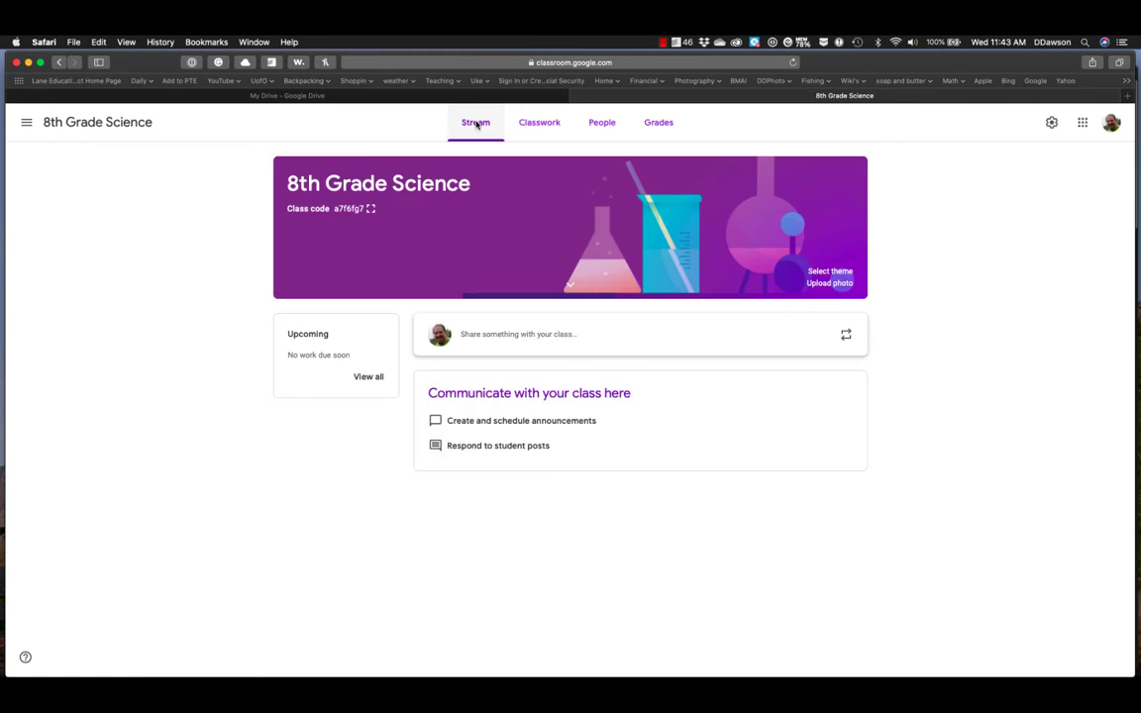
pyautogui.click(373, 211)
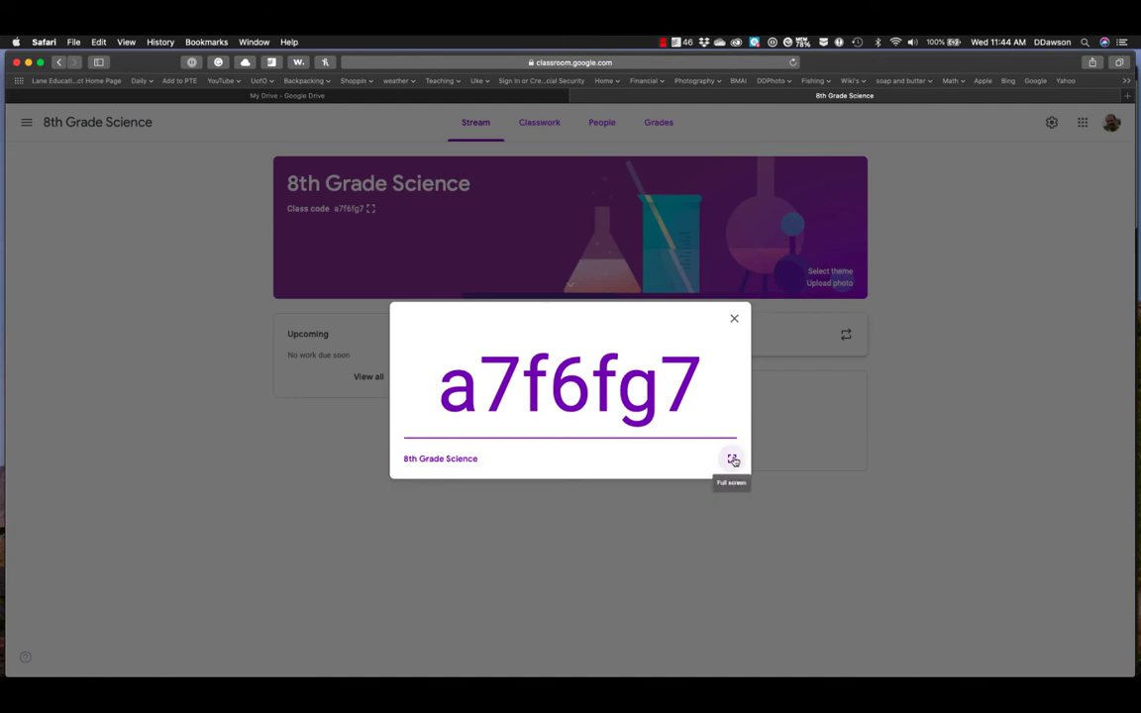
pyautogui.click(733, 461)
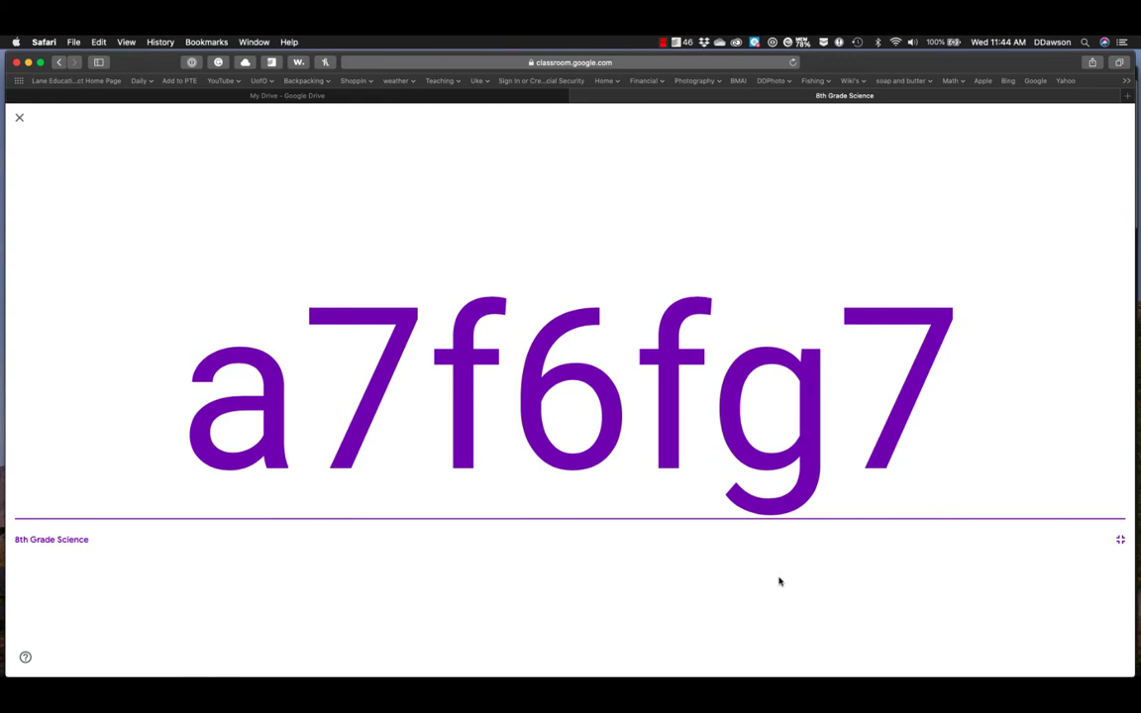
pyautogui.click(1120, 540)
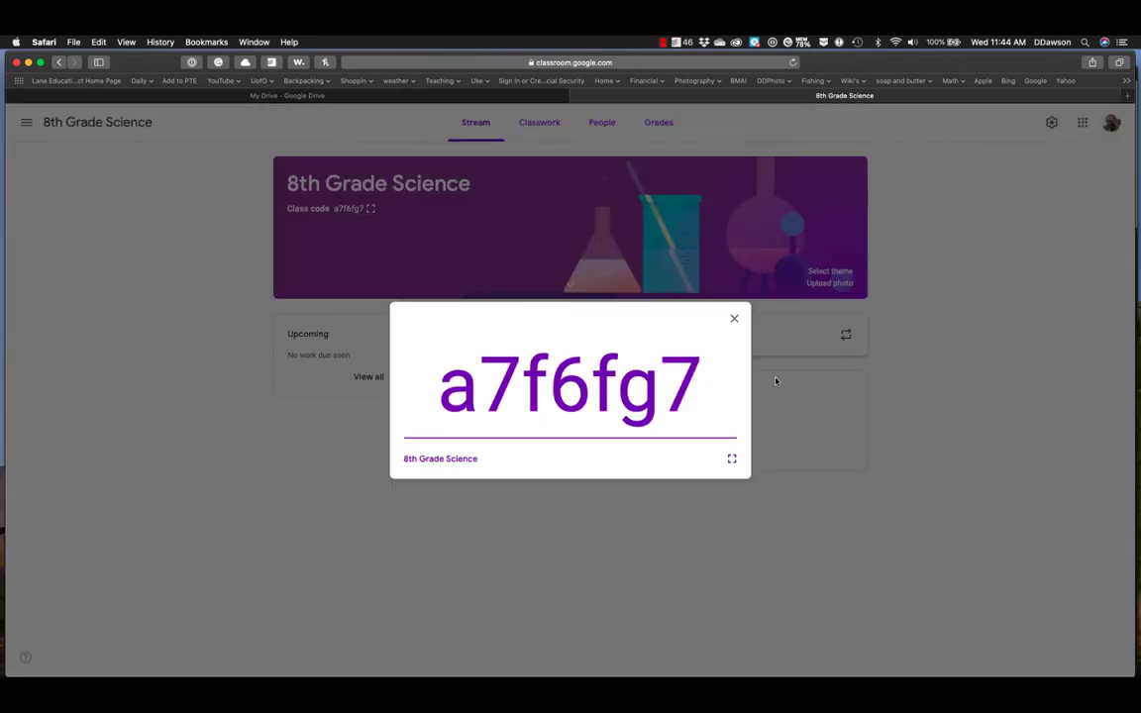
pyautogui.click(734, 319)
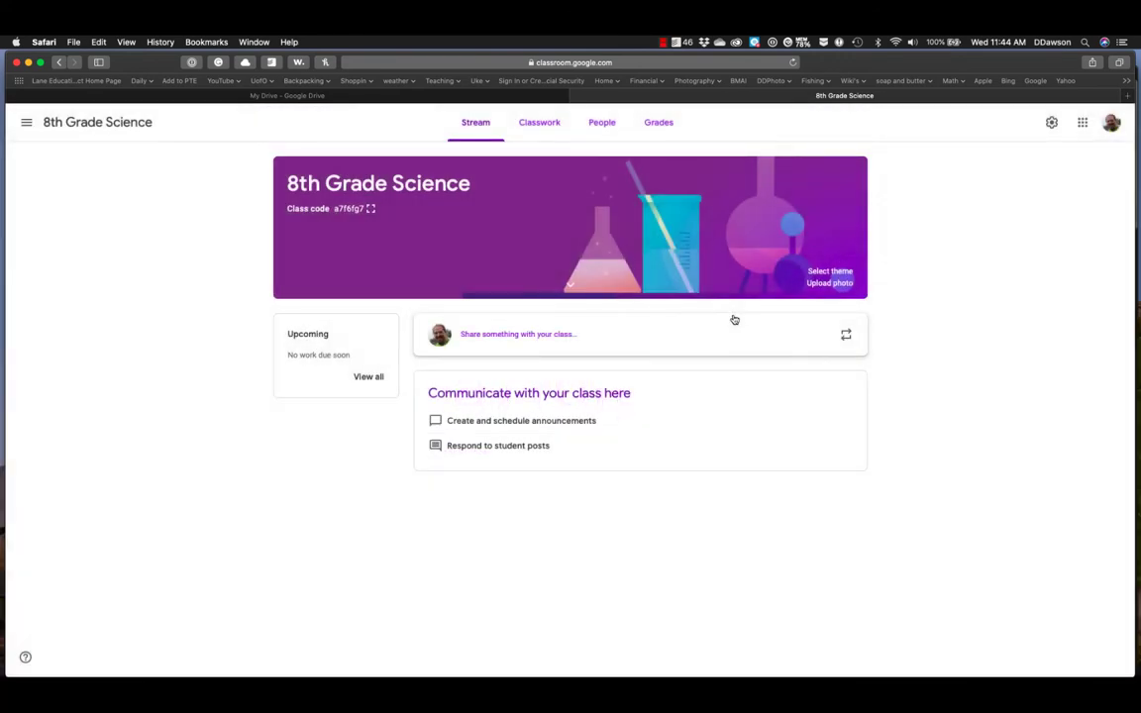
# Step: Apply the purple lab-flask Math & Science theme, then begin a custom banner photo upload
pyautogui.click(832, 271)
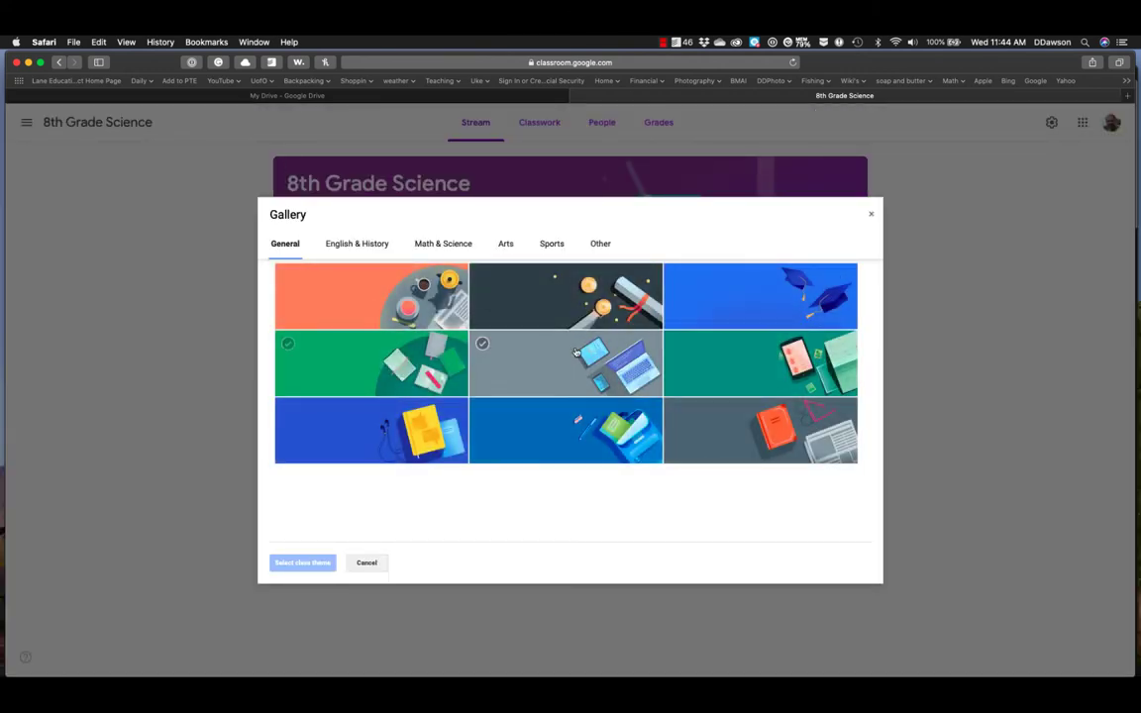
pyautogui.click(368, 244)
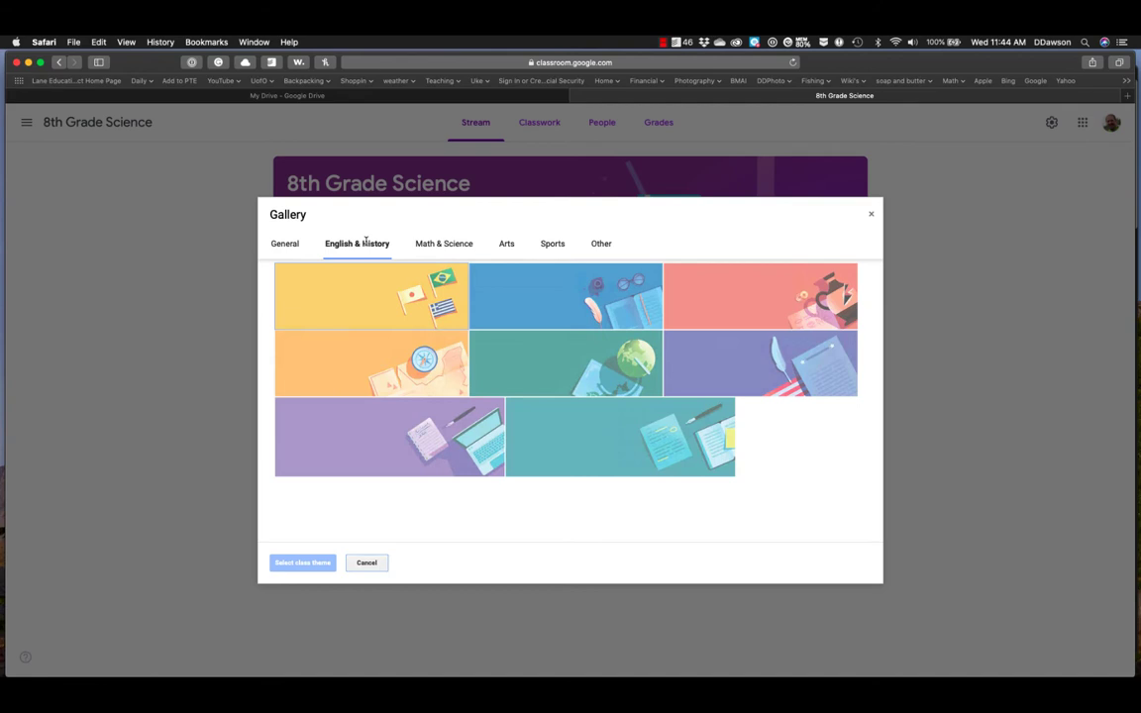
pyautogui.click(441, 247)
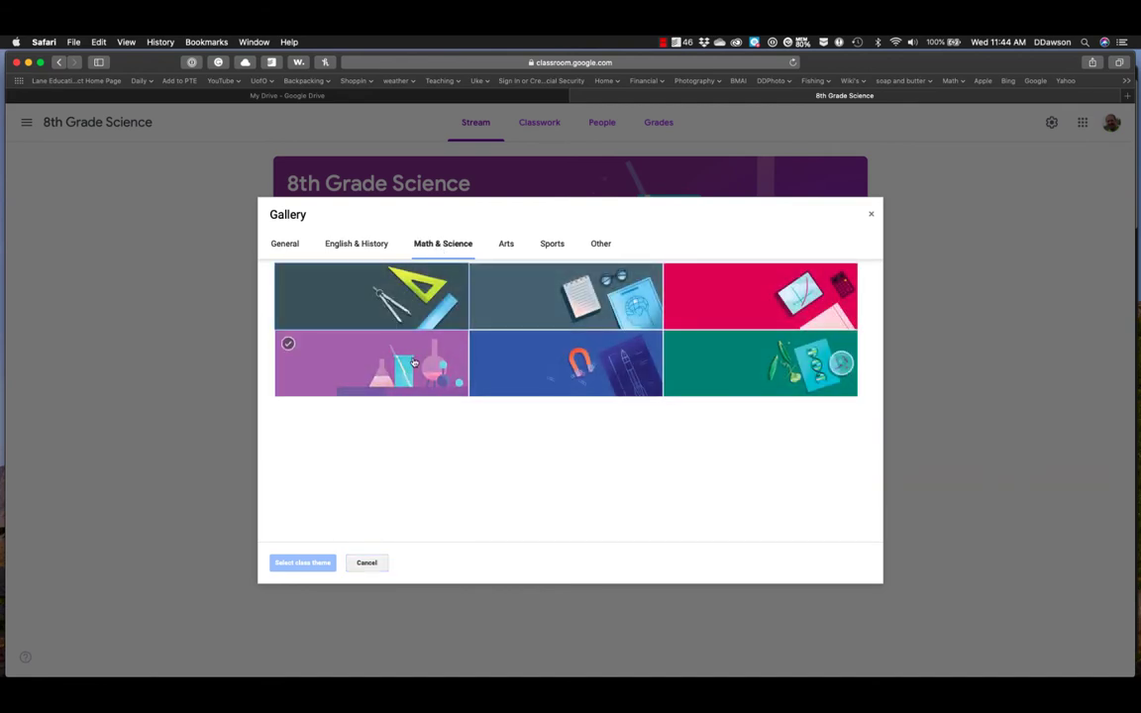
pyautogui.click(376, 362)
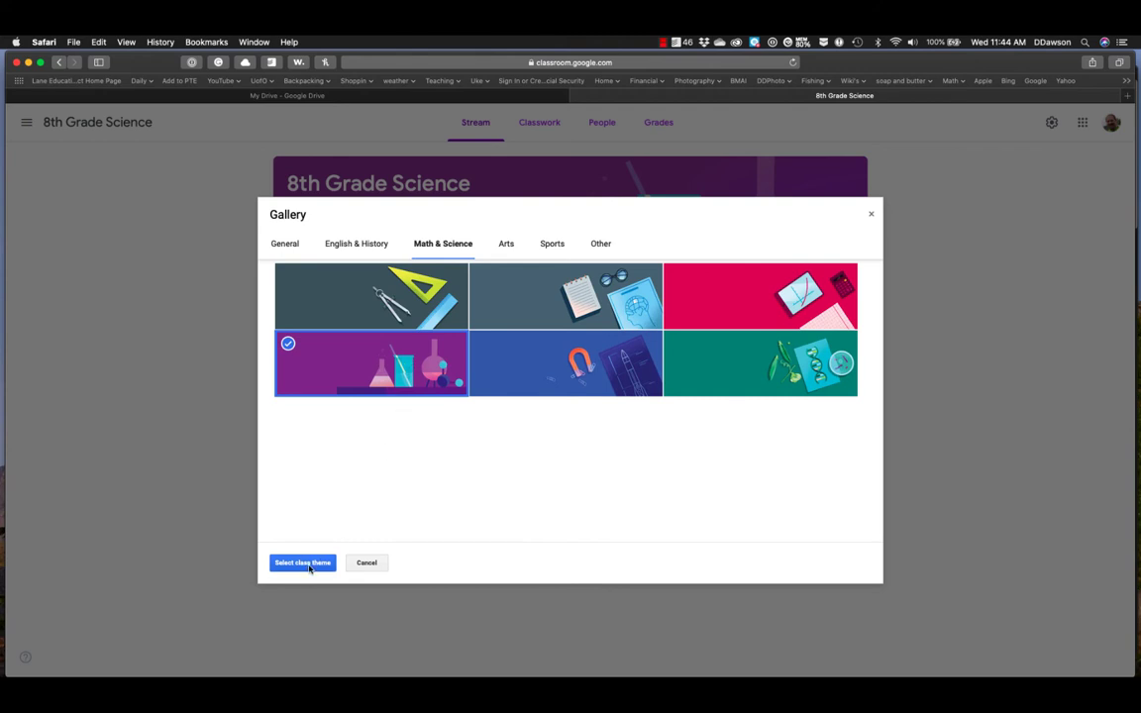
pyautogui.click(305, 563)
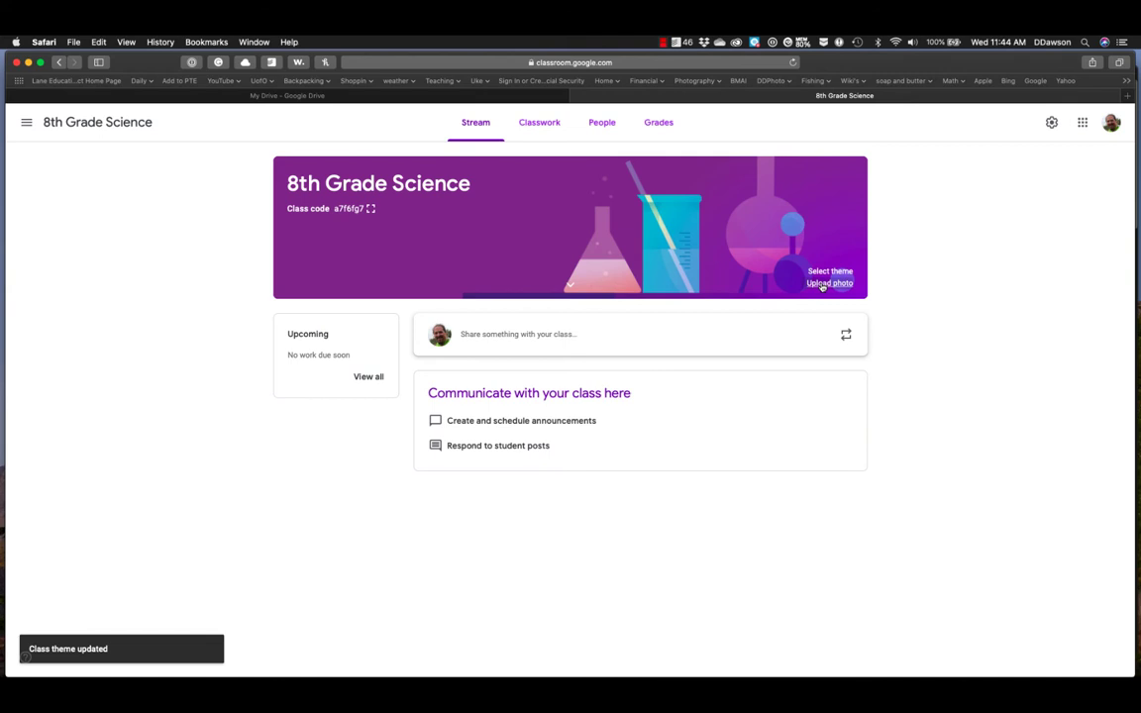
pyautogui.click(821, 285)
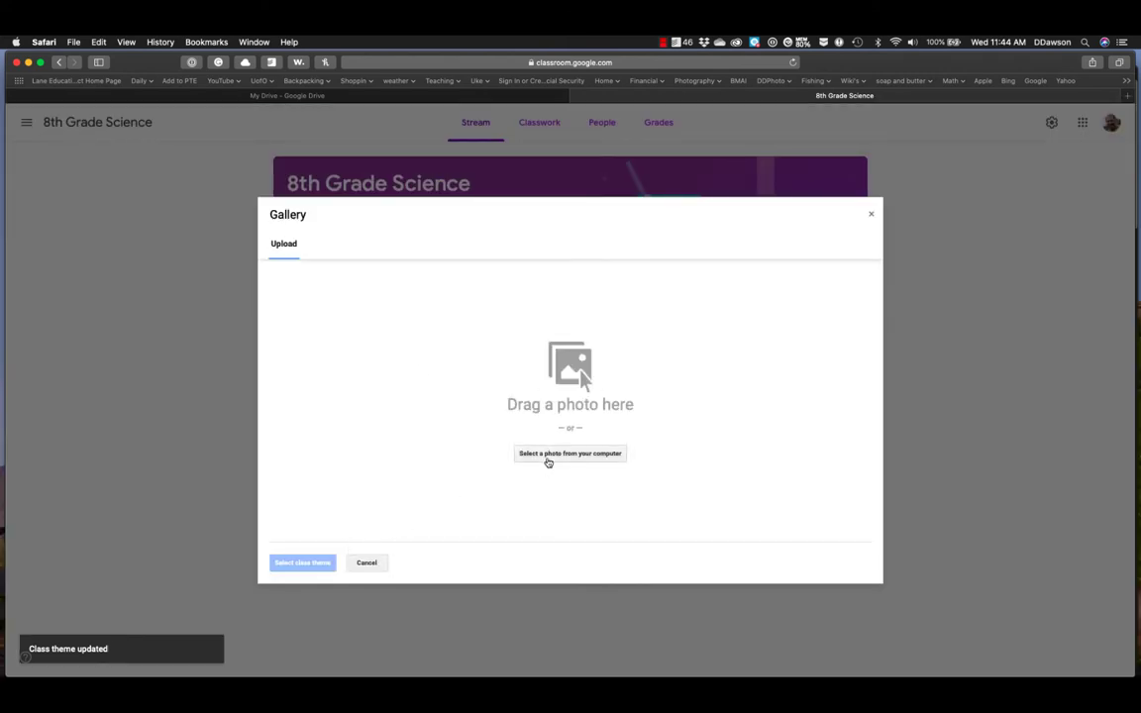
# Step: Upload Volcano-banner.jpg, crop it full-width over the erupting peak, and set it as banner
pyautogui.click(548, 455)
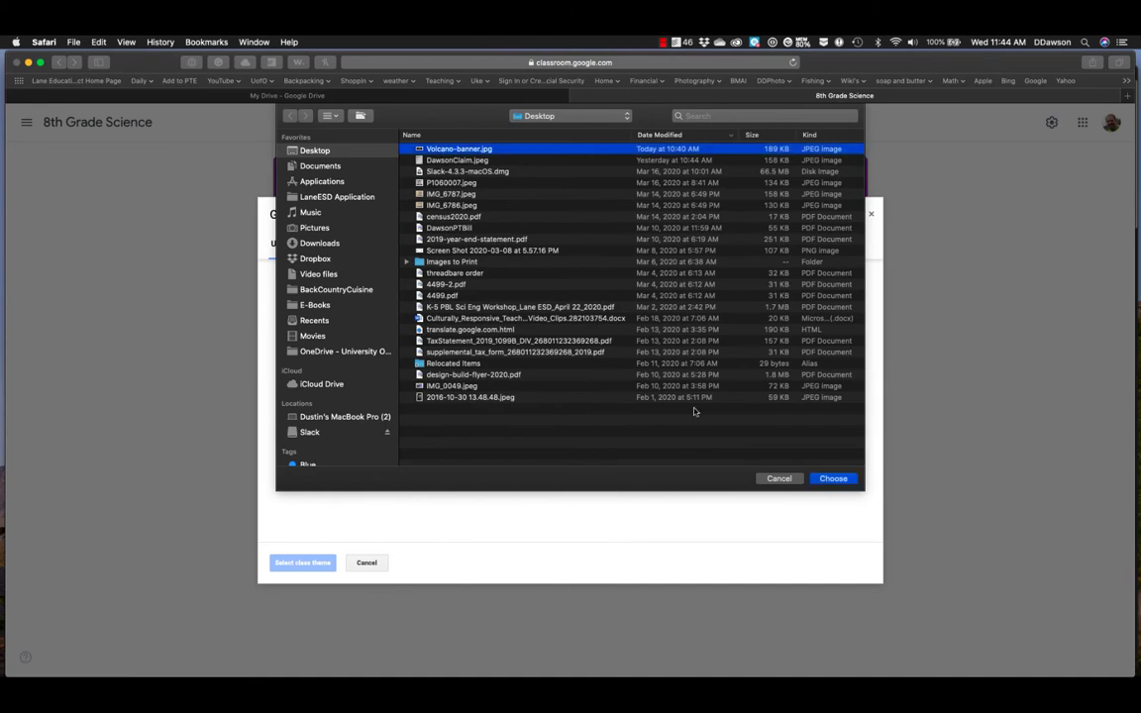
pyautogui.click(830, 479)
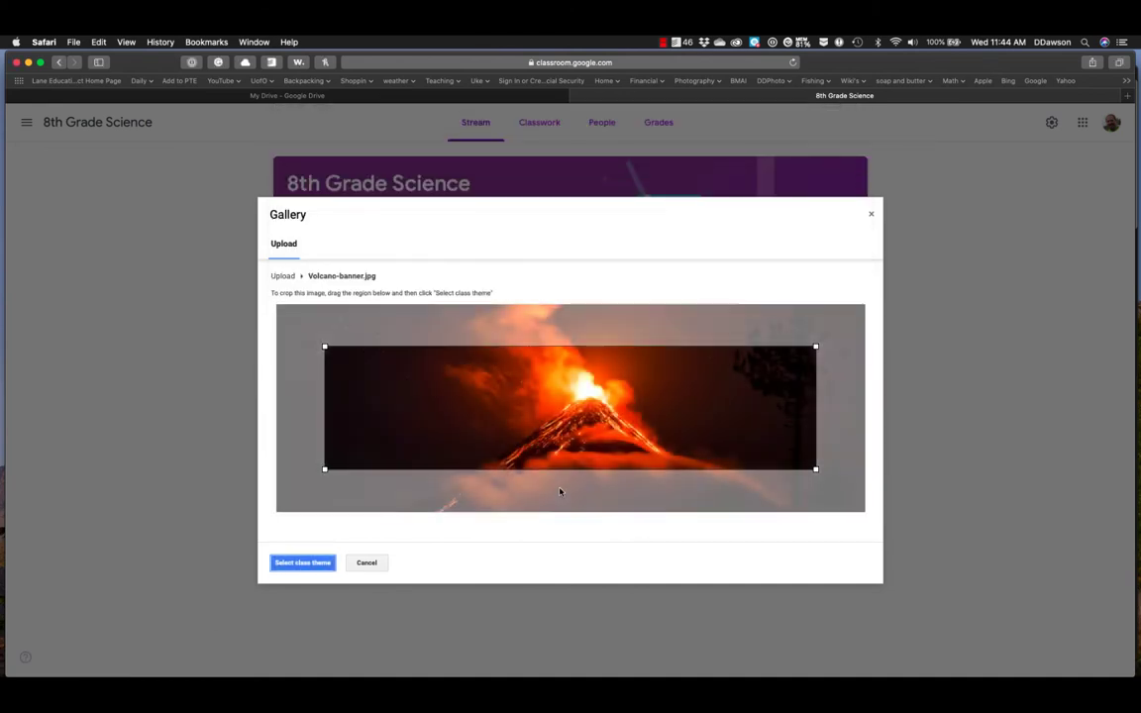
pyautogui.moveTo(564, 429); pyautogui.dragTo(466, 384)
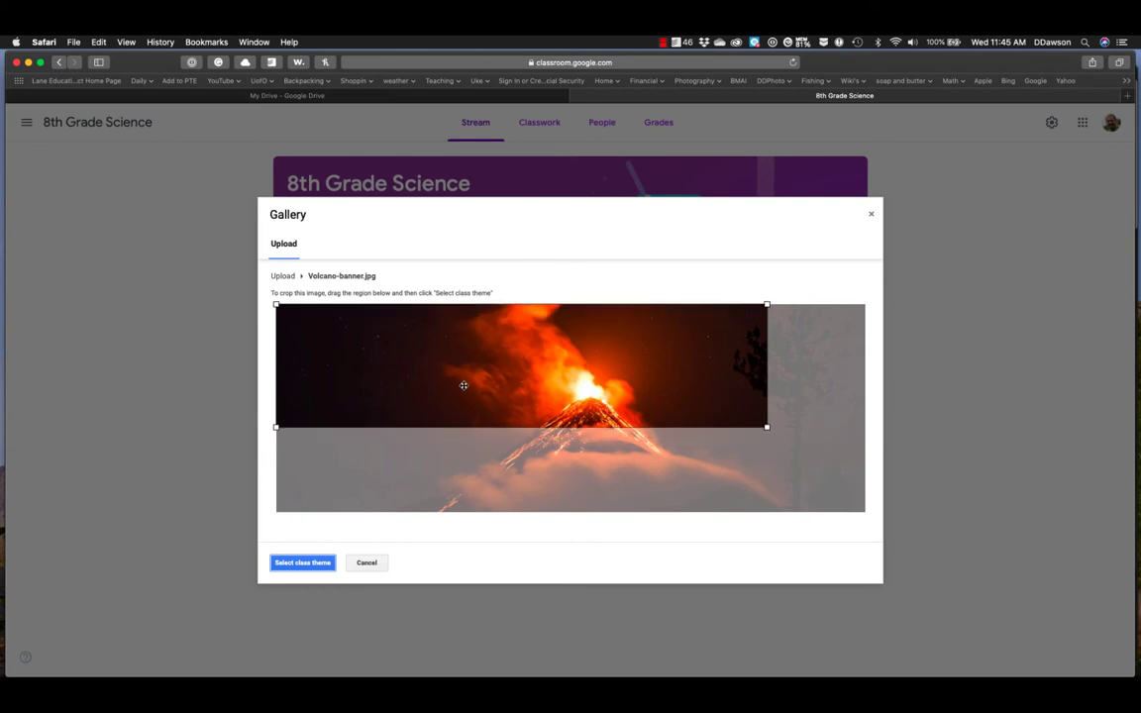
pyautogui.moveTo(768, 428); pyautogui.dragTo(871, 468)
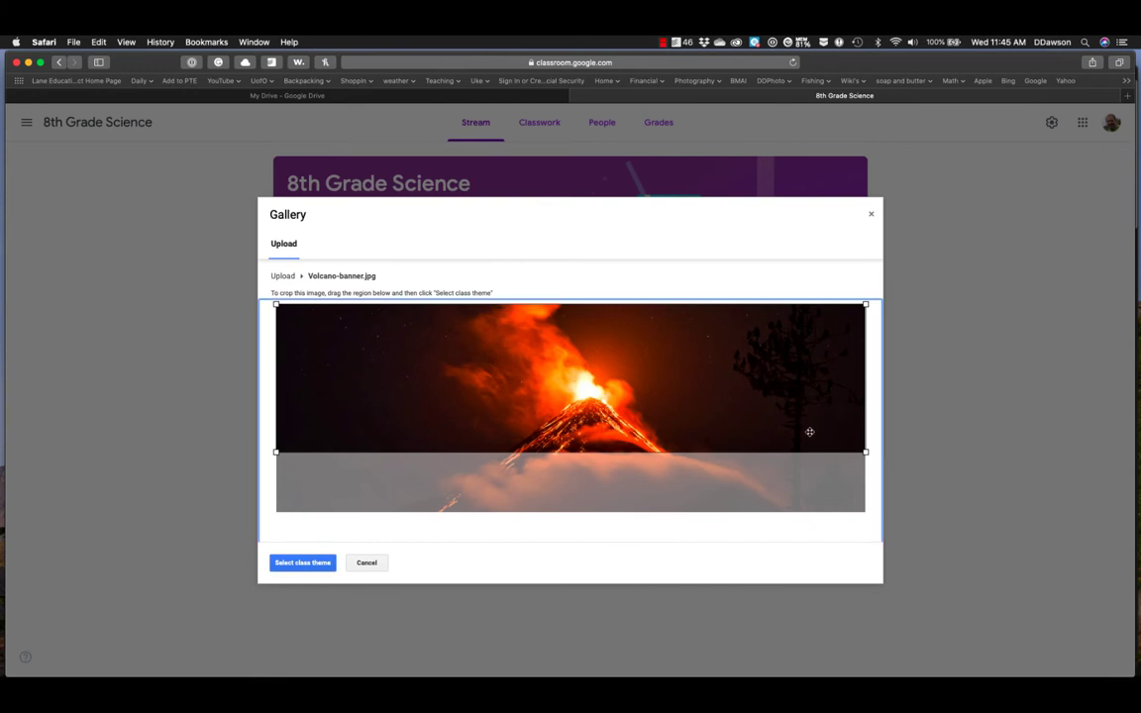
pyautogui.moveTo(810, 433); pyautogui.dragTo(776, 453)
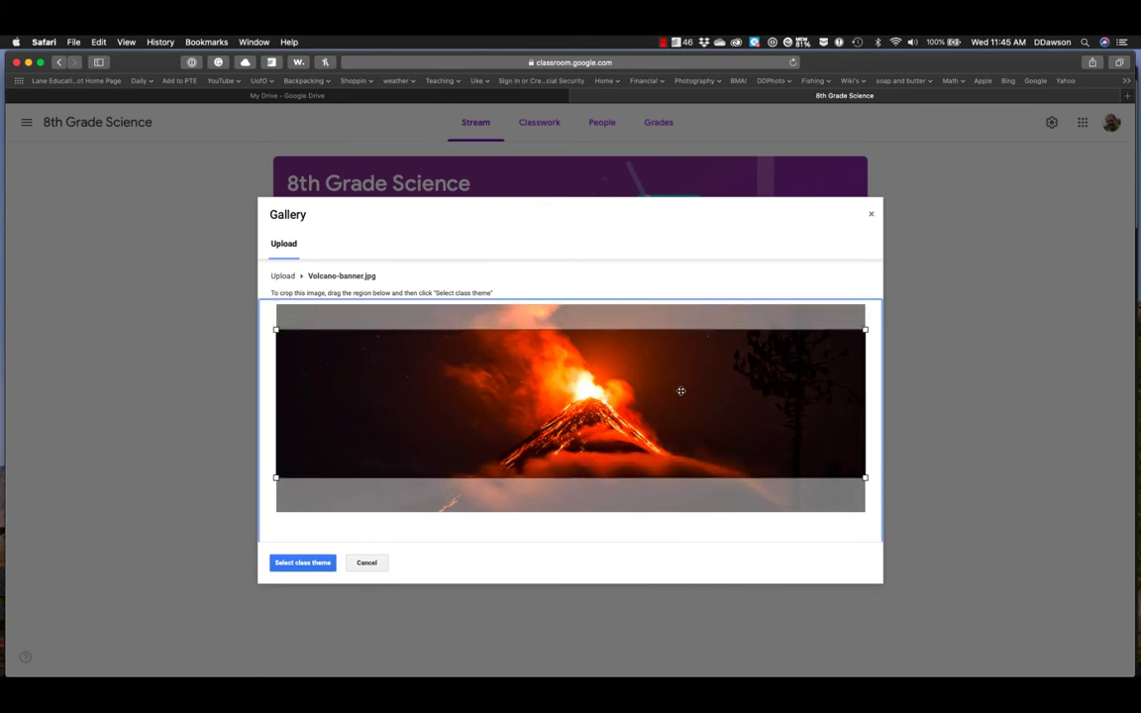
pyautogui.moveTo(652, 396); pyautogui.dragTo(652, 387)
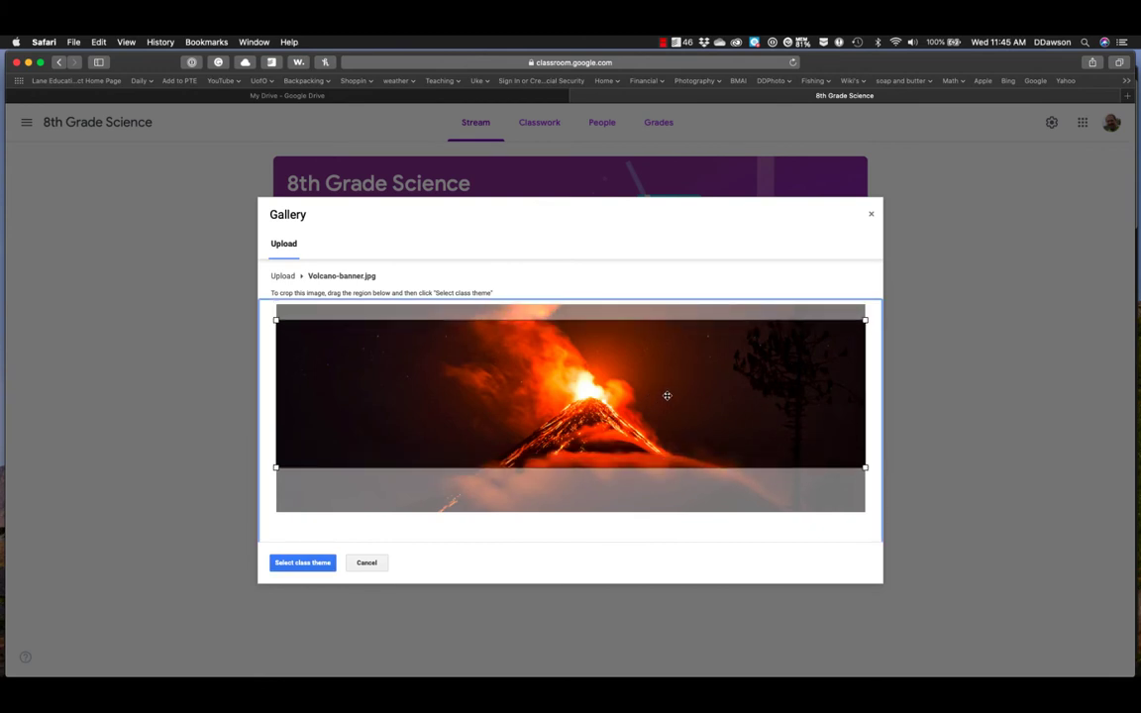
pyautogui.click(309, 564)
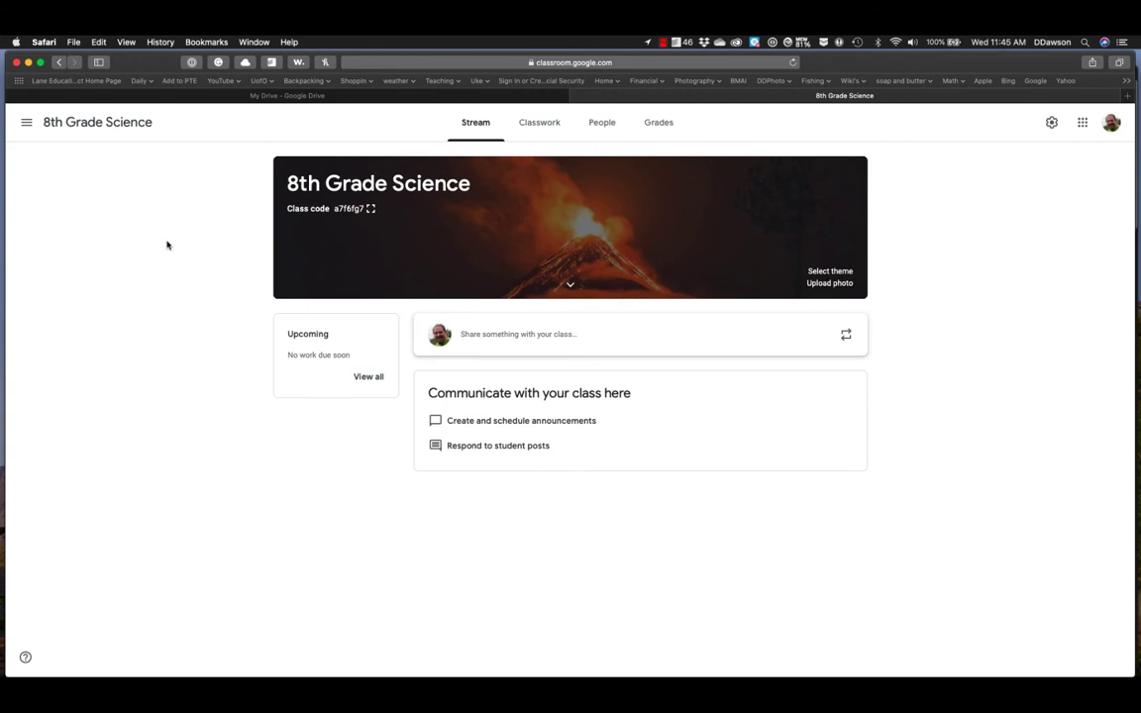
pyautogui.click(27, 122)
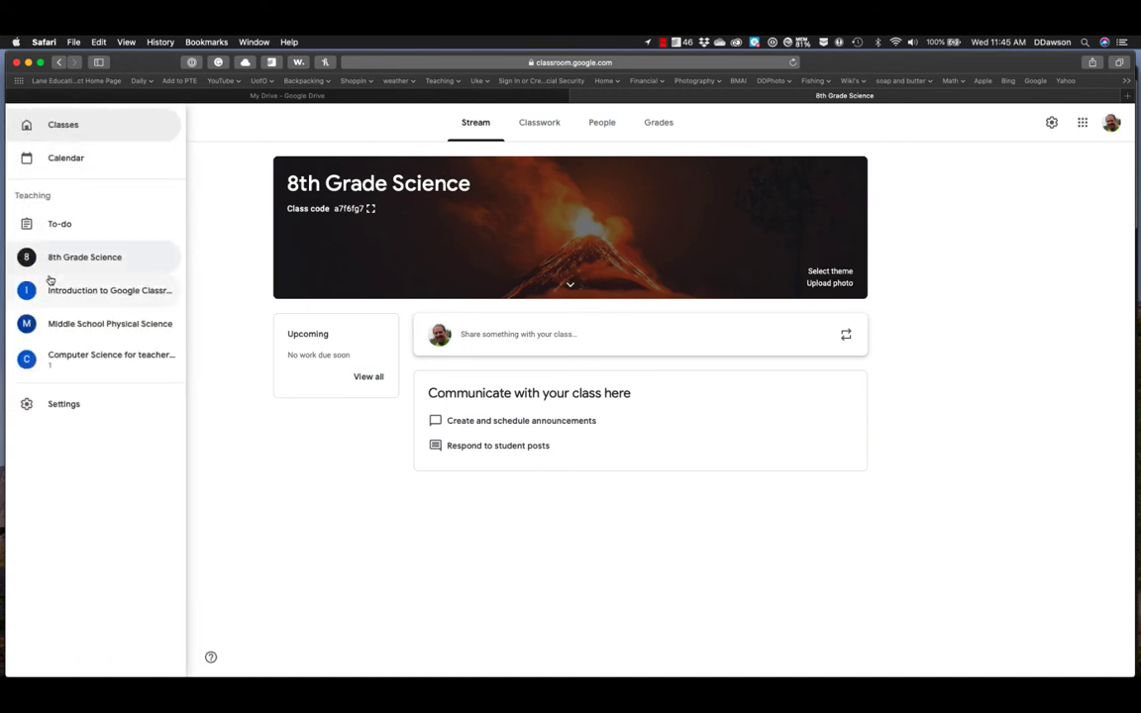
pyautogui.click(75, 291)
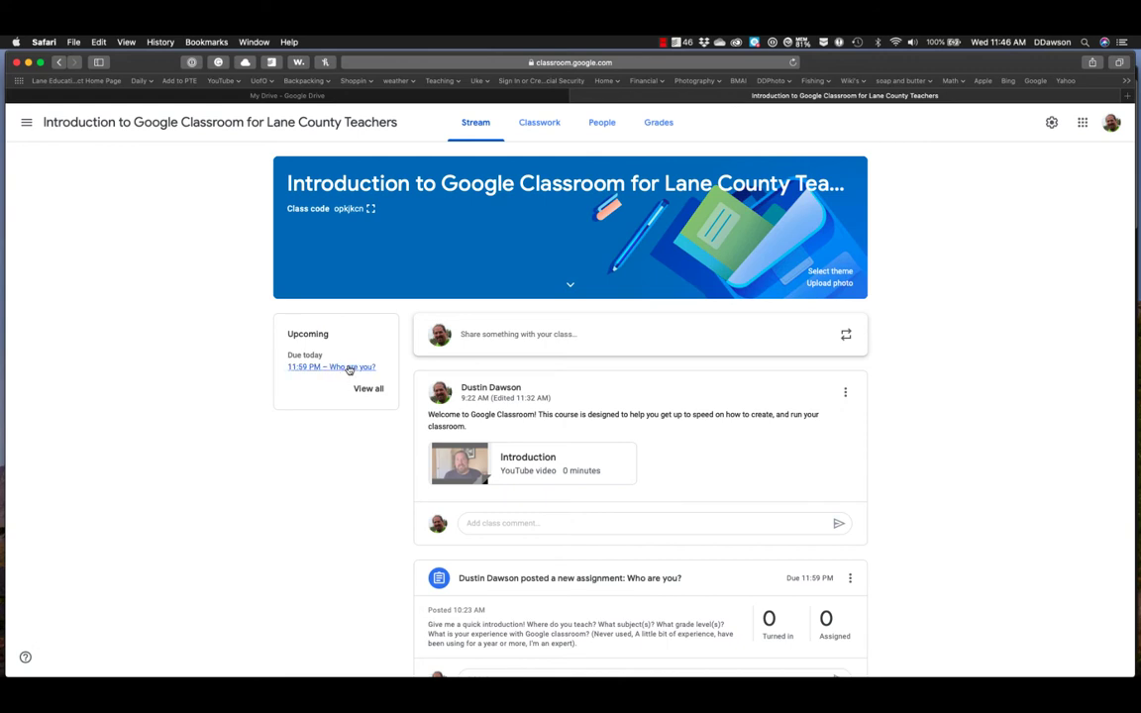
pyautogui.click(352, 368)
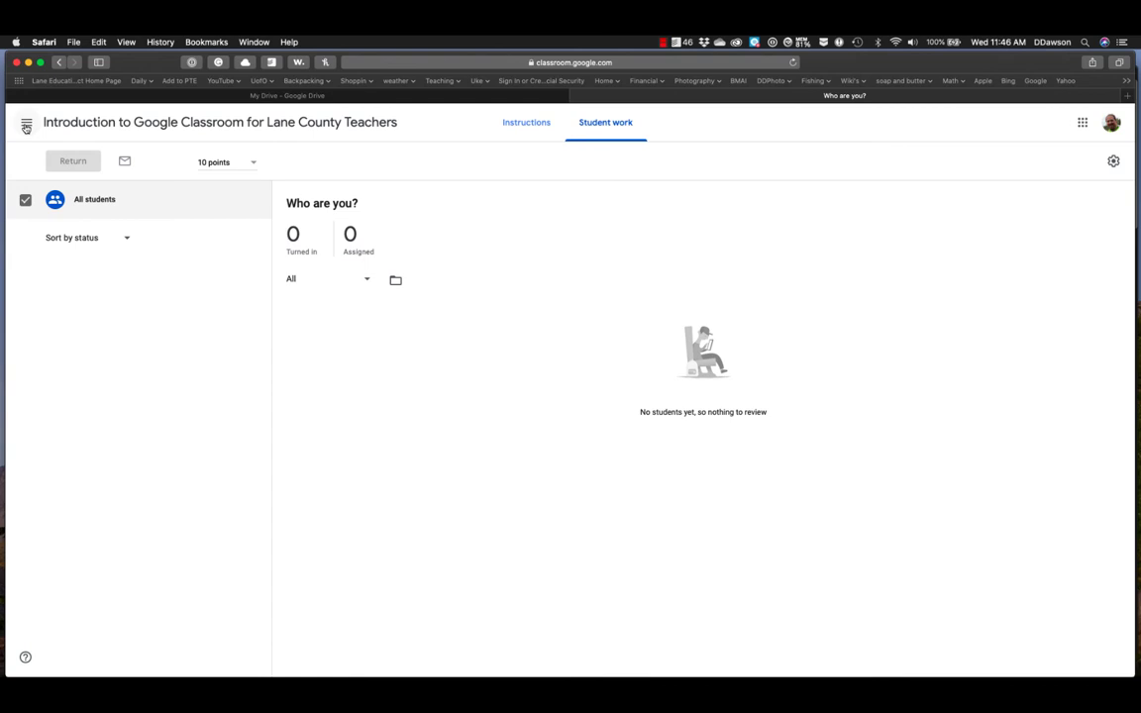
pyautogui.click(26, 125)
pyautogui.click(61, 253)
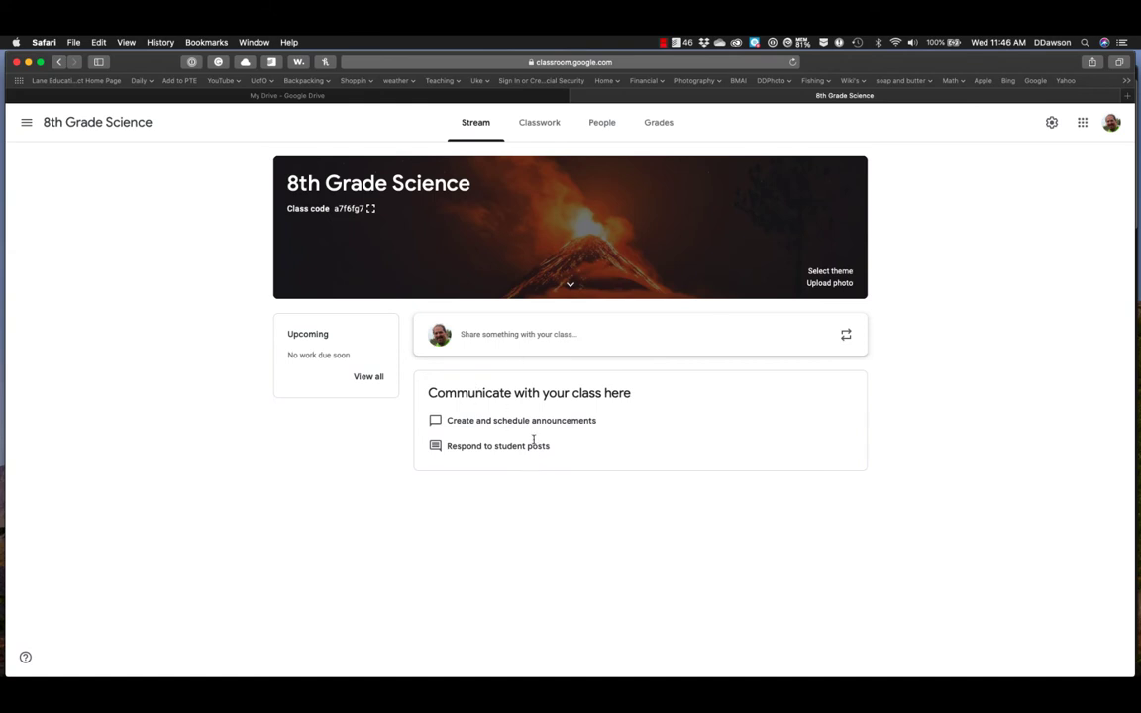
# Step: Write and post 'Make sure you go outside and enjoy the sunshine.' on the stream
pyautogui.click(500, 343)
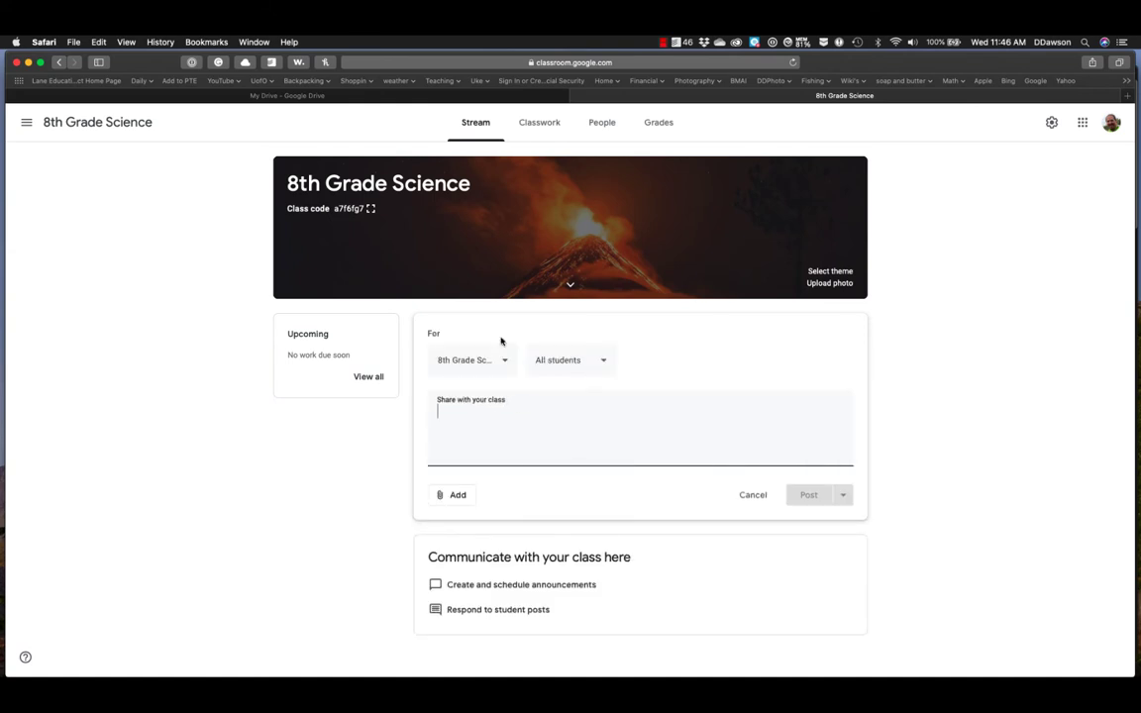
pyautogui.write('Make sure y')
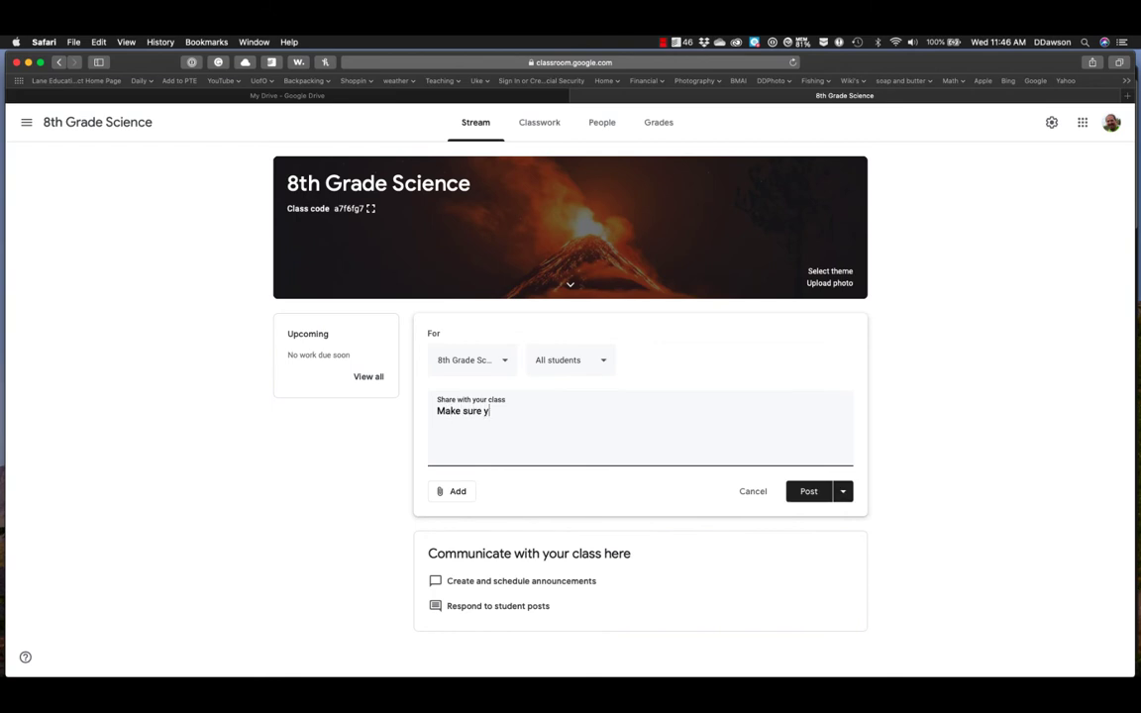
pyautogui.write('ou go outside and enjoy')
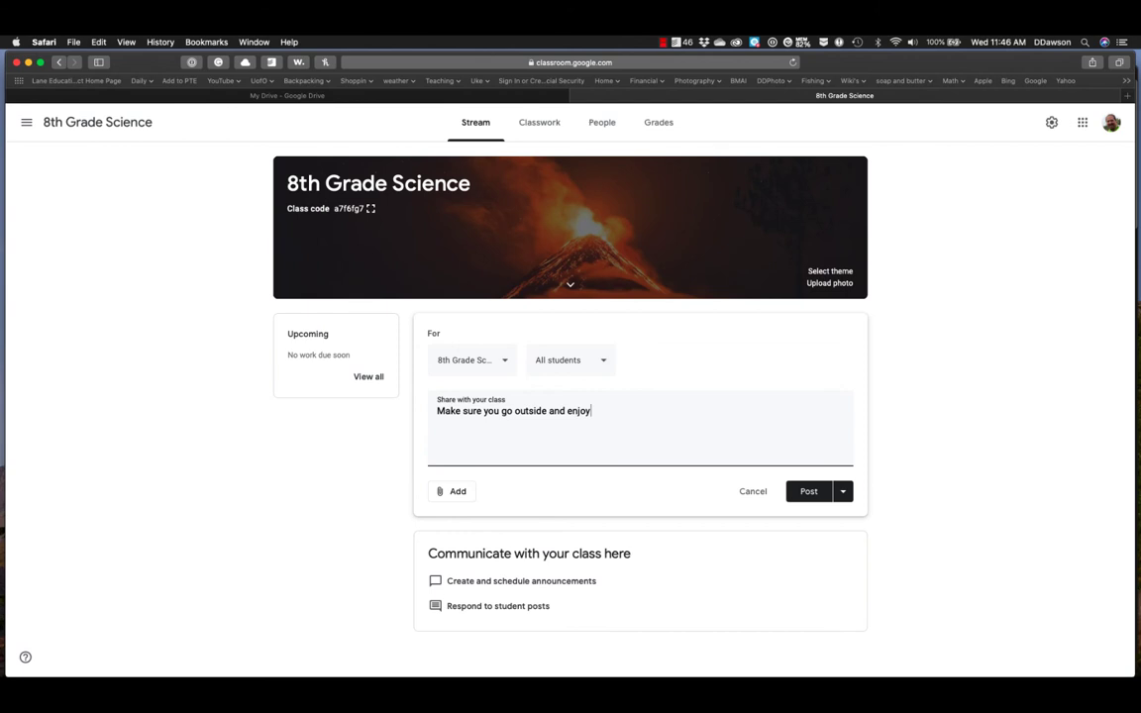
pyautogui.write(' the sunshine.')
pyautogui.click(459, 493)
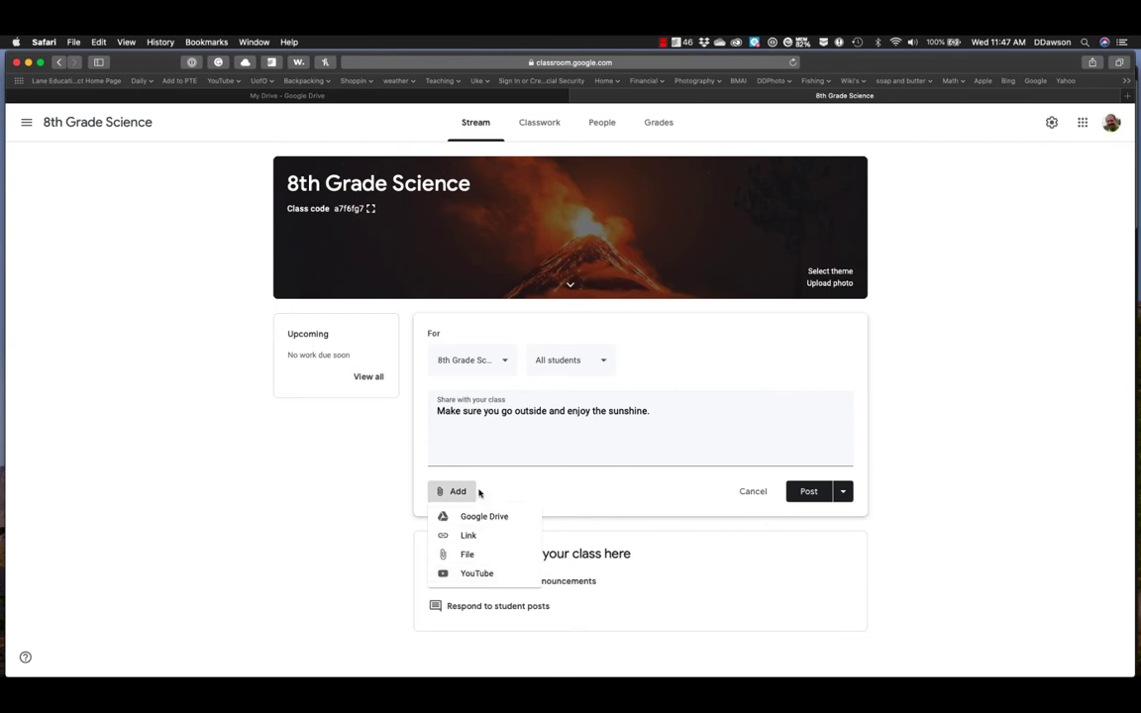
pyautogui.click(802, 498)
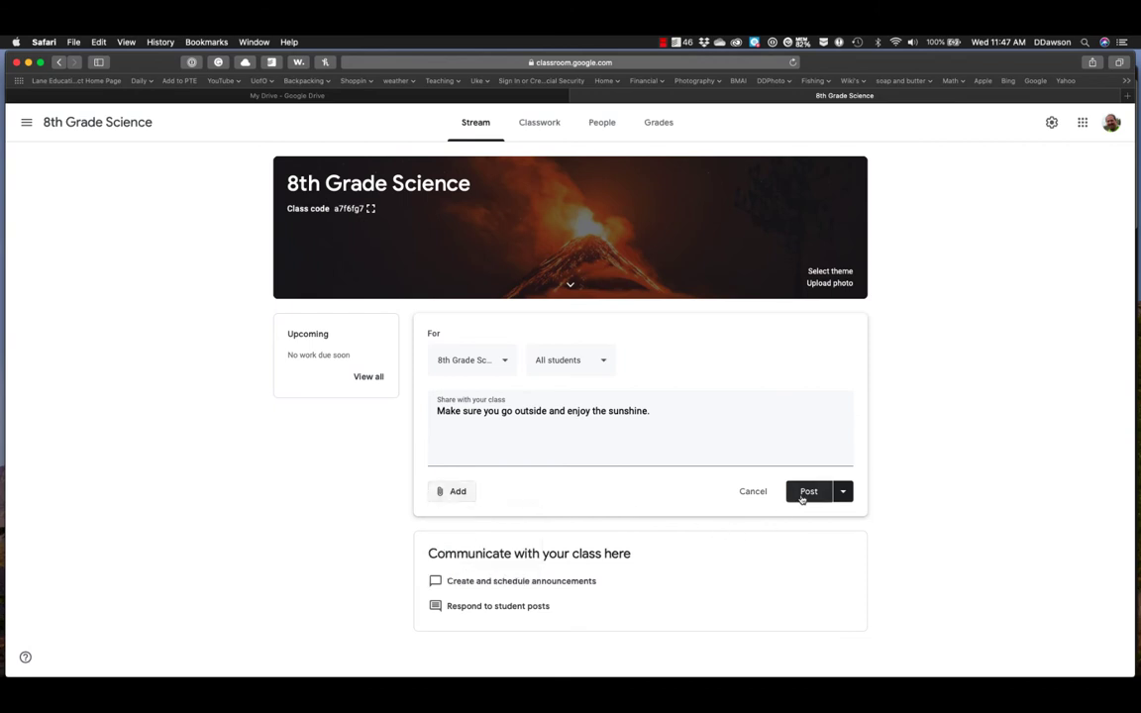
pyautogui.click(804, 496)
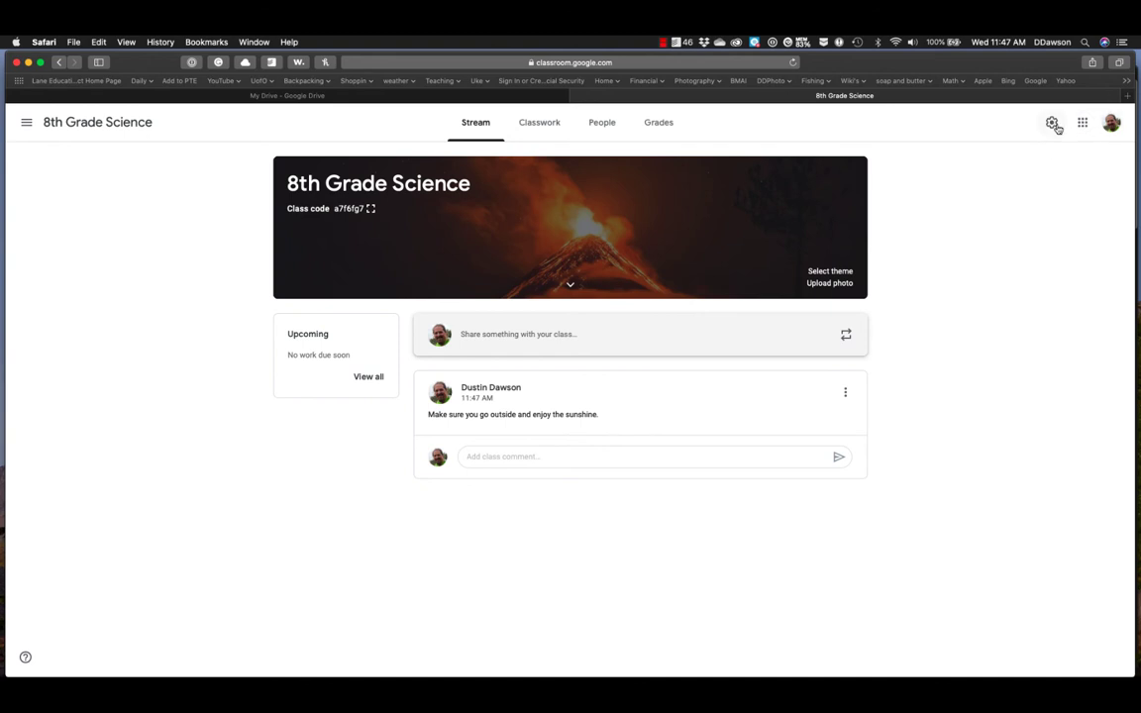
# Step: Check the account menu and Google apps grid, then open Class settings for 8th Grade Science
pyautogui.click(1110, 125)
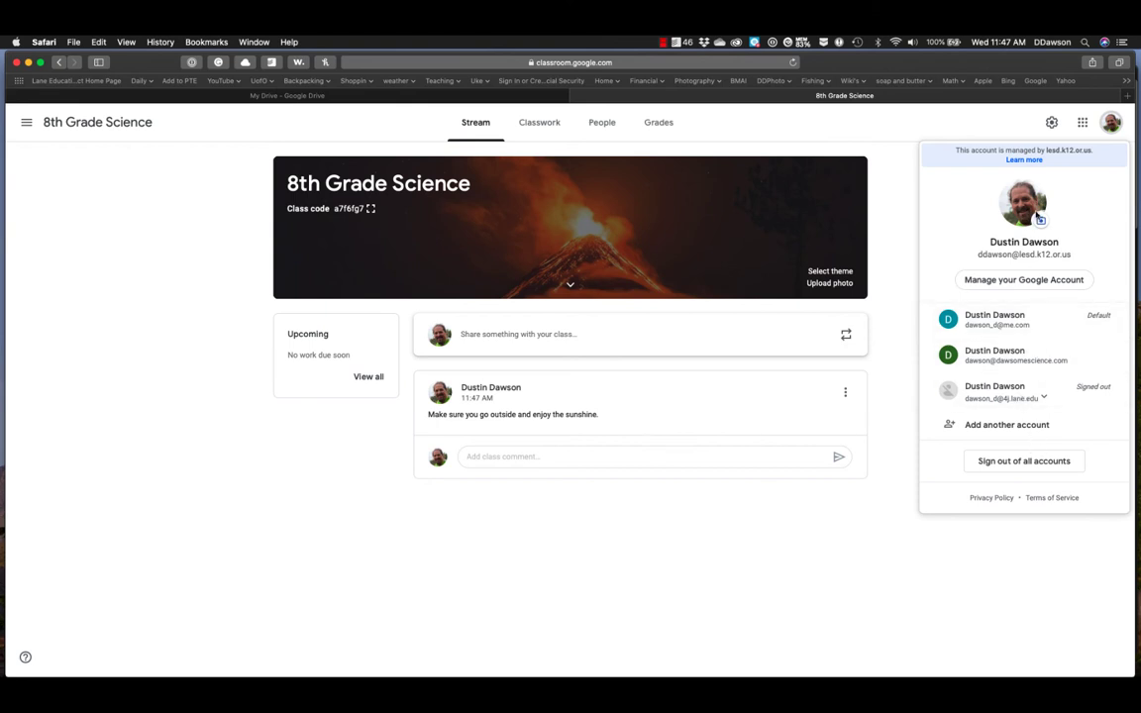
pyautogui.click(1084, 128)
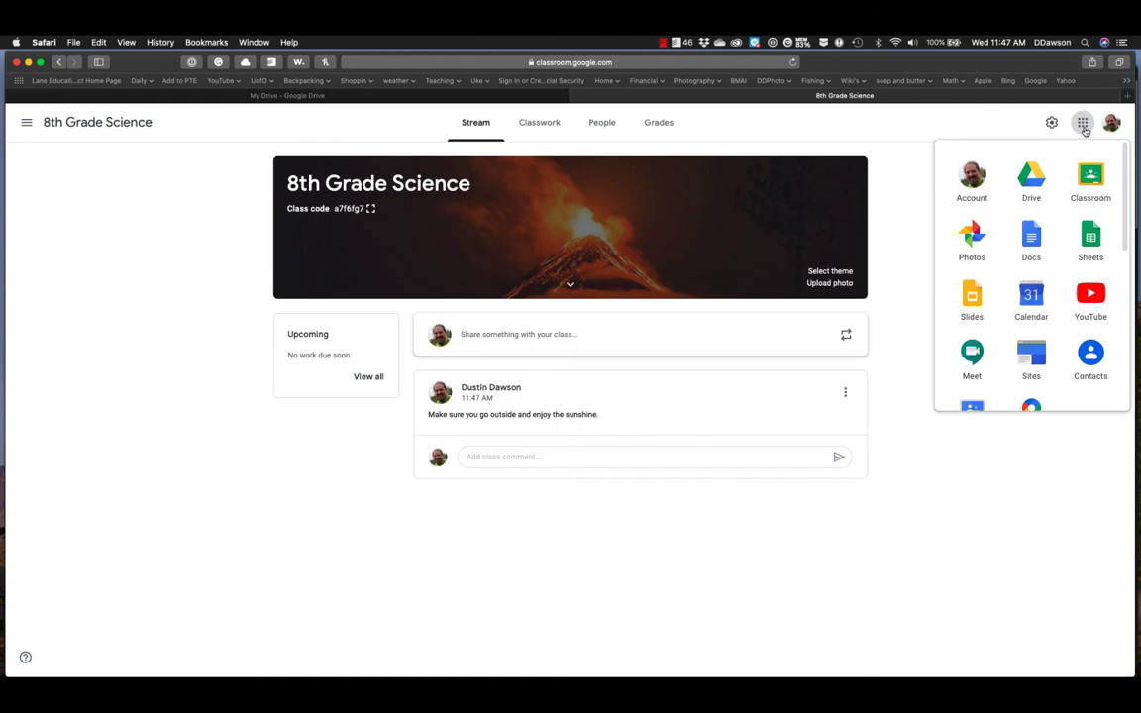
pyautogui.scroll(-5, 1078, 311)
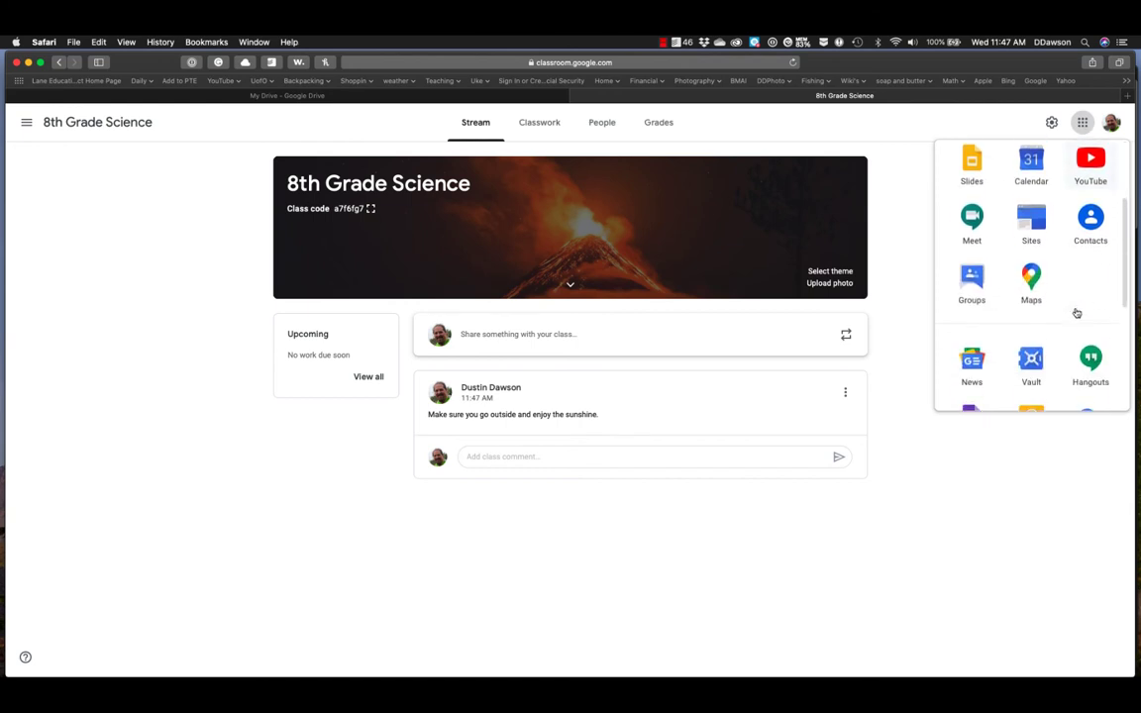
pyautogui.scroll(-3, 1077, 311)
pyautogui.scroll(10, 1084, 298)
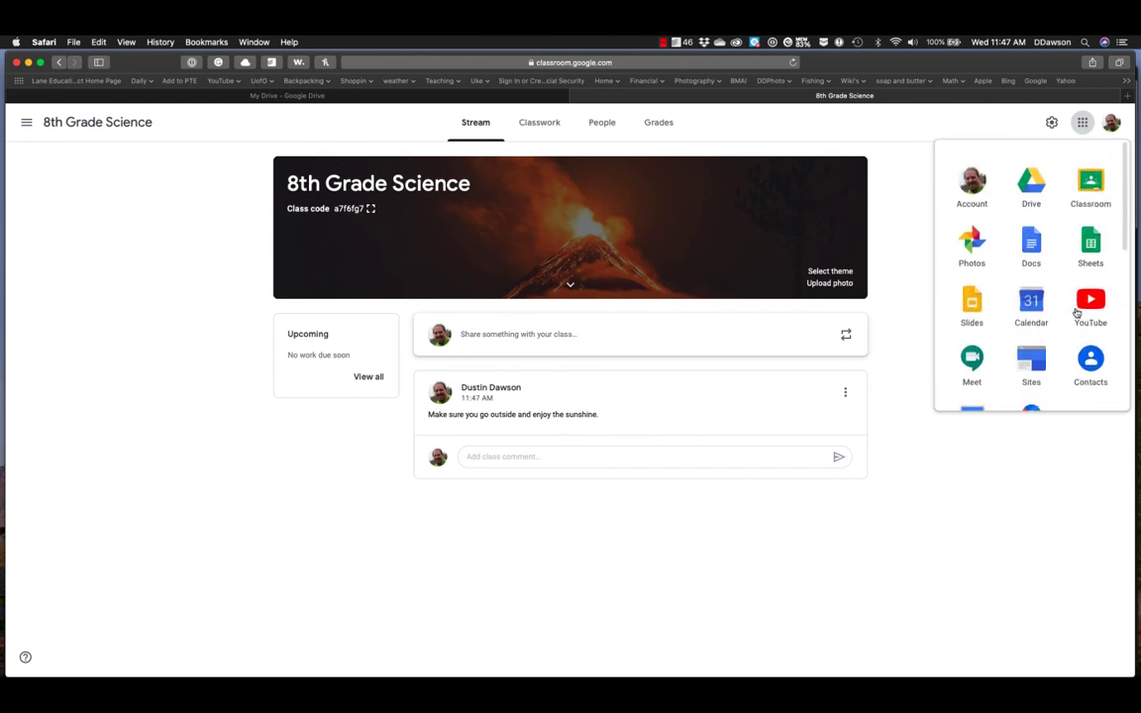
pyautogui.click(1053, 122)
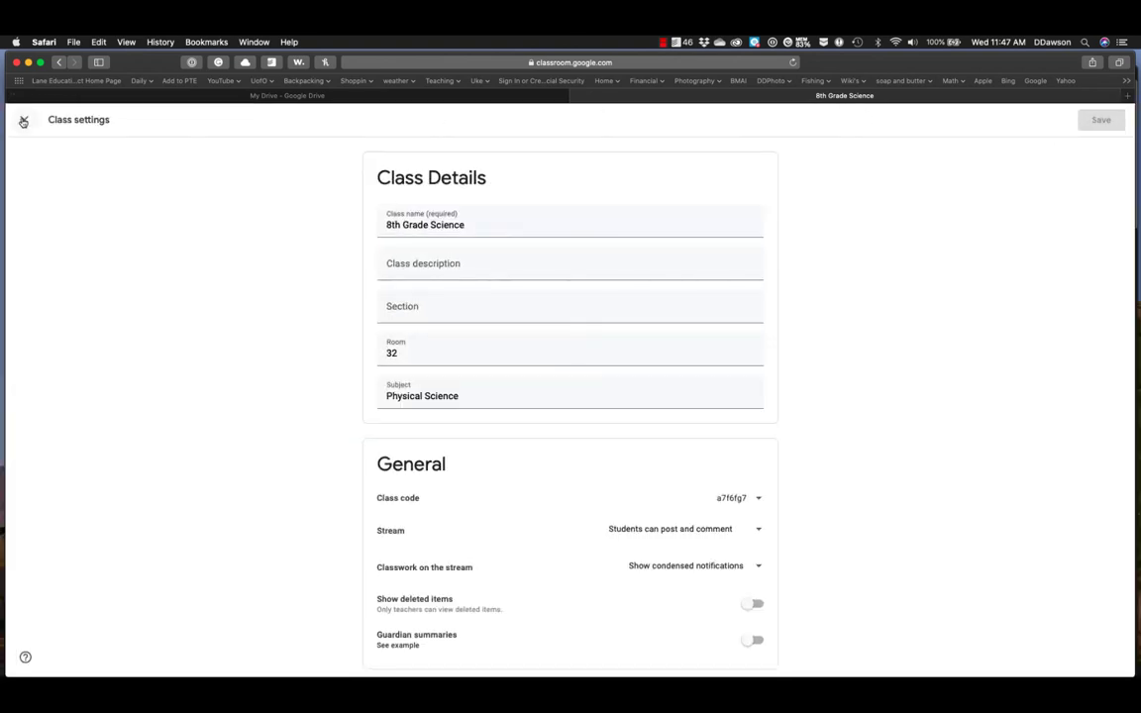
# Step: Reopen Class settings and scroll down past the class description field
pyautogui.click(22, 118)
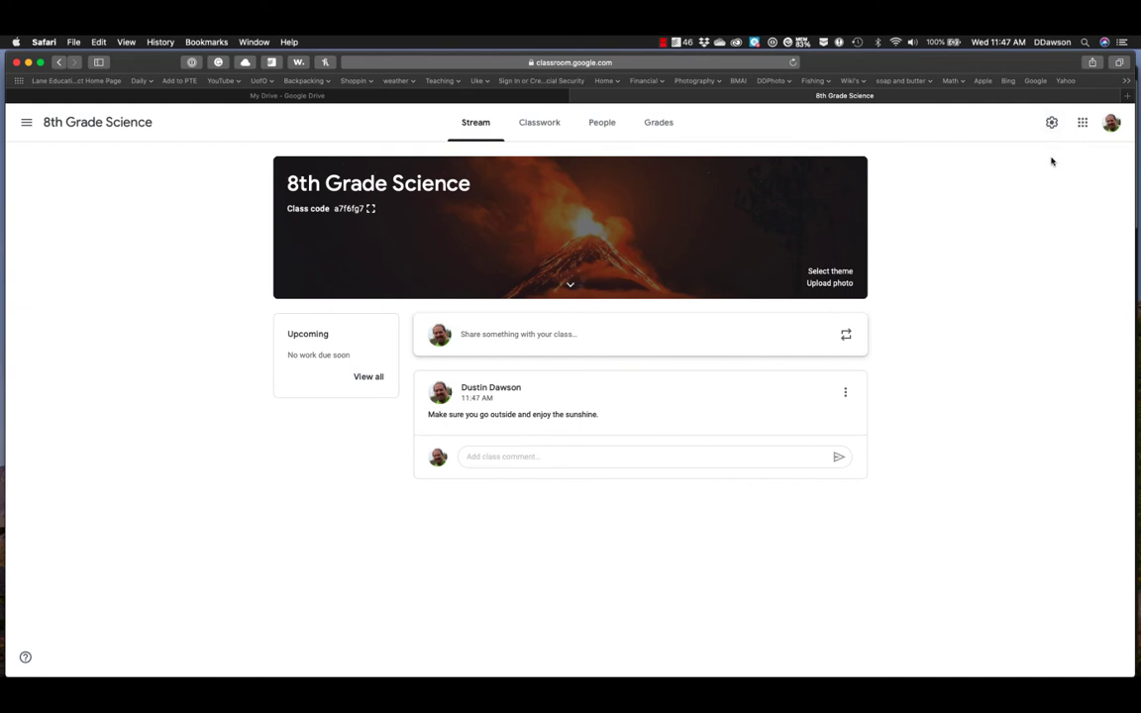
pyautogui.click(1053, 123)
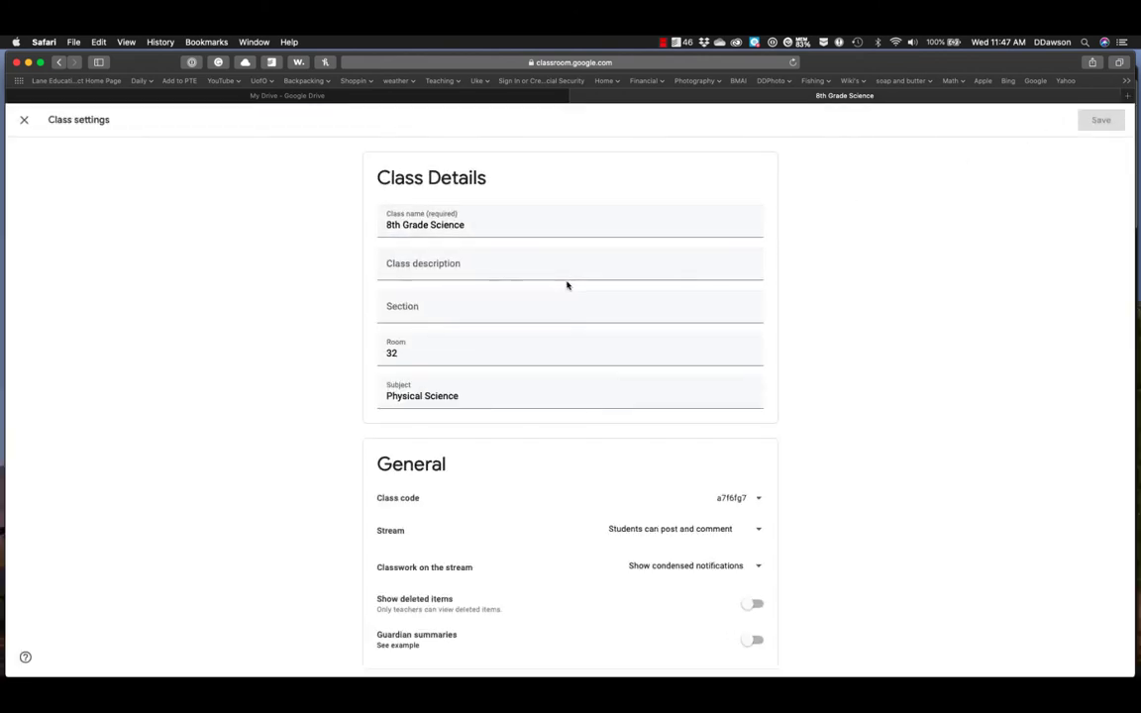
pyautogui.click(502, 272)
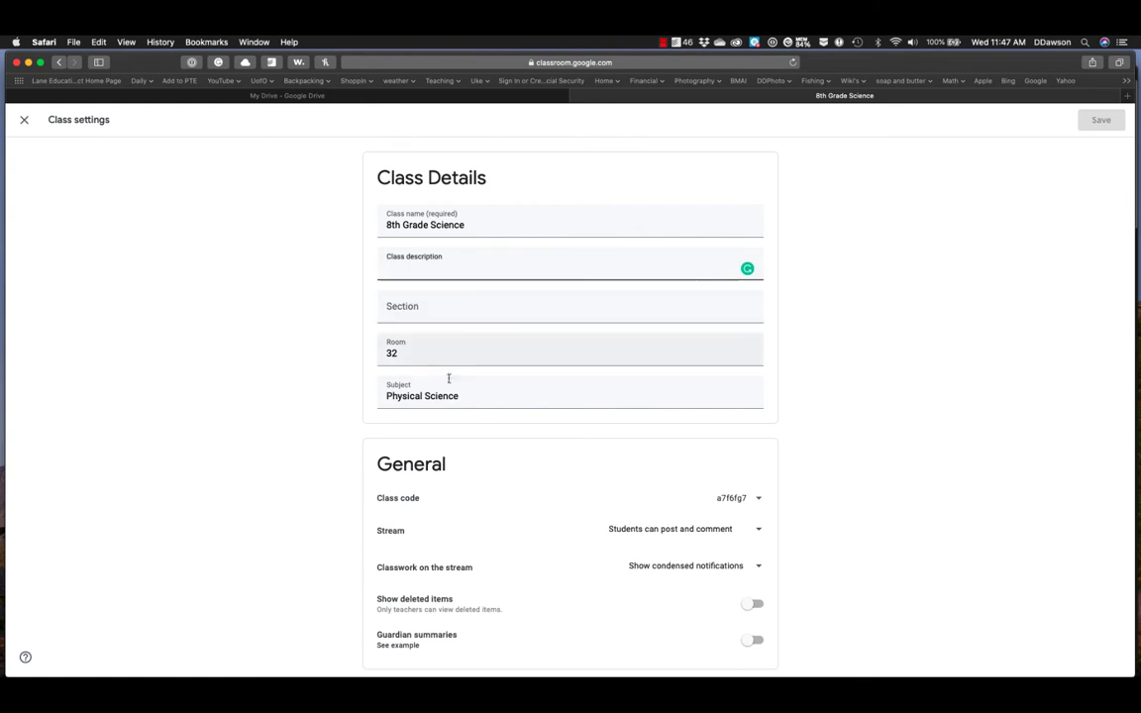
pyautogui.scroll(-2, 451, 397)
# Step: Insert 'Earth' into the class name so it reads '8th Grade Earth Science'
pyautogui.click(483, 210)
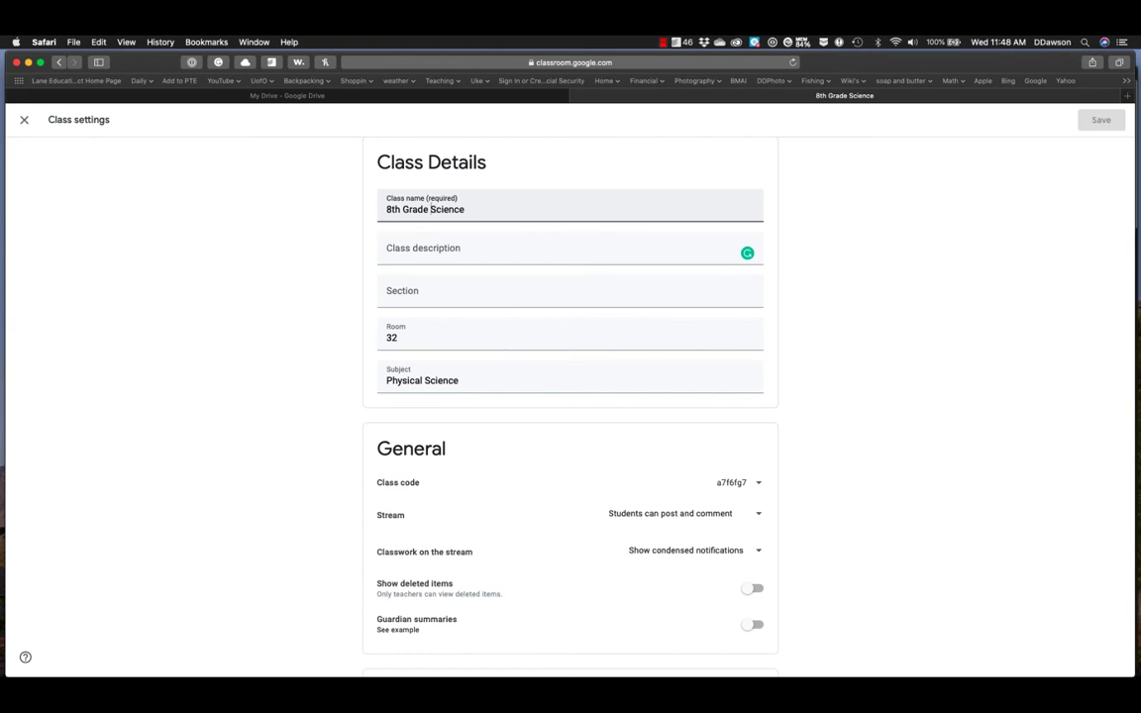
pyautogui.click(387, 209)
pyautogui.write('ea')
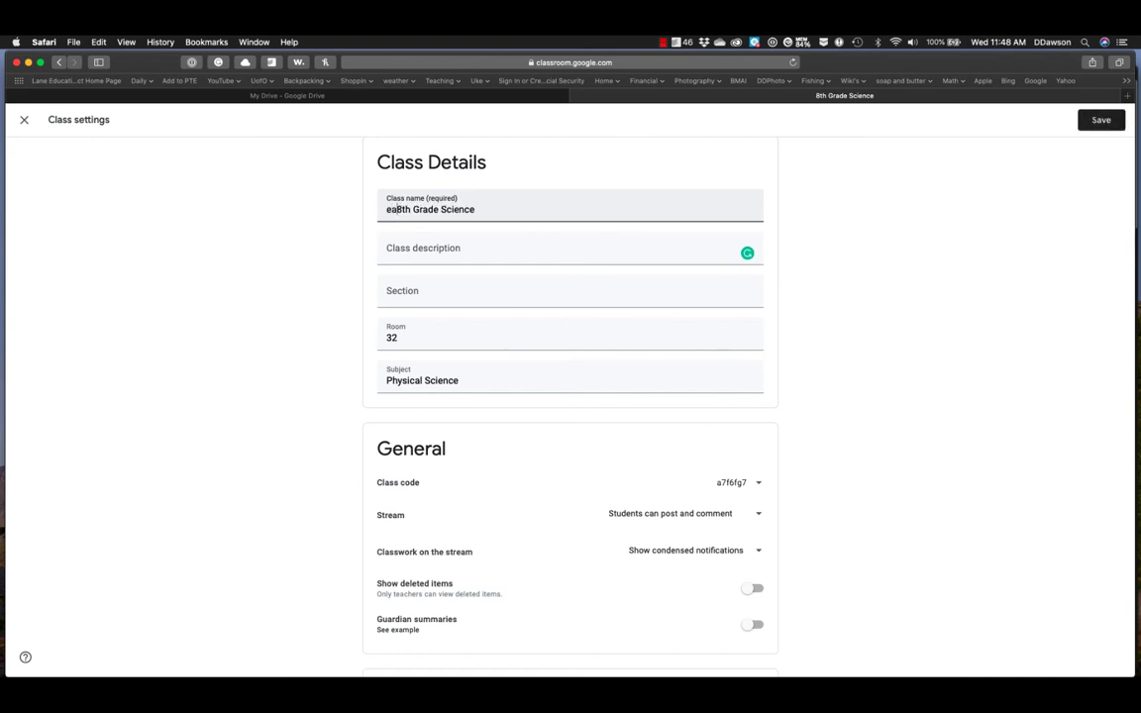
pyautogui.press('BackSpace')
pyautogui.press('BackSpace')
pyautogui.write('Earth')
pyautogui.click(478, 322)
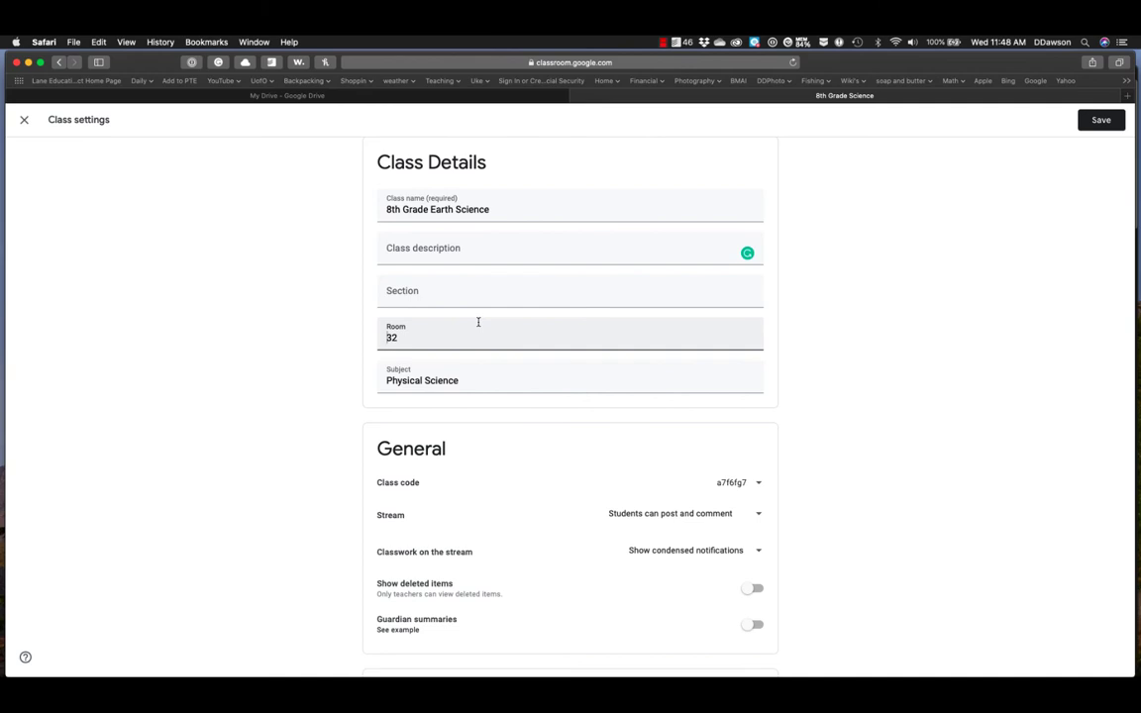
# Step: Set Stream to 'Only teachers can post or comment' and classwork to 'Show attachments and details'
pyautogui.scroll(-2, 489, 384)
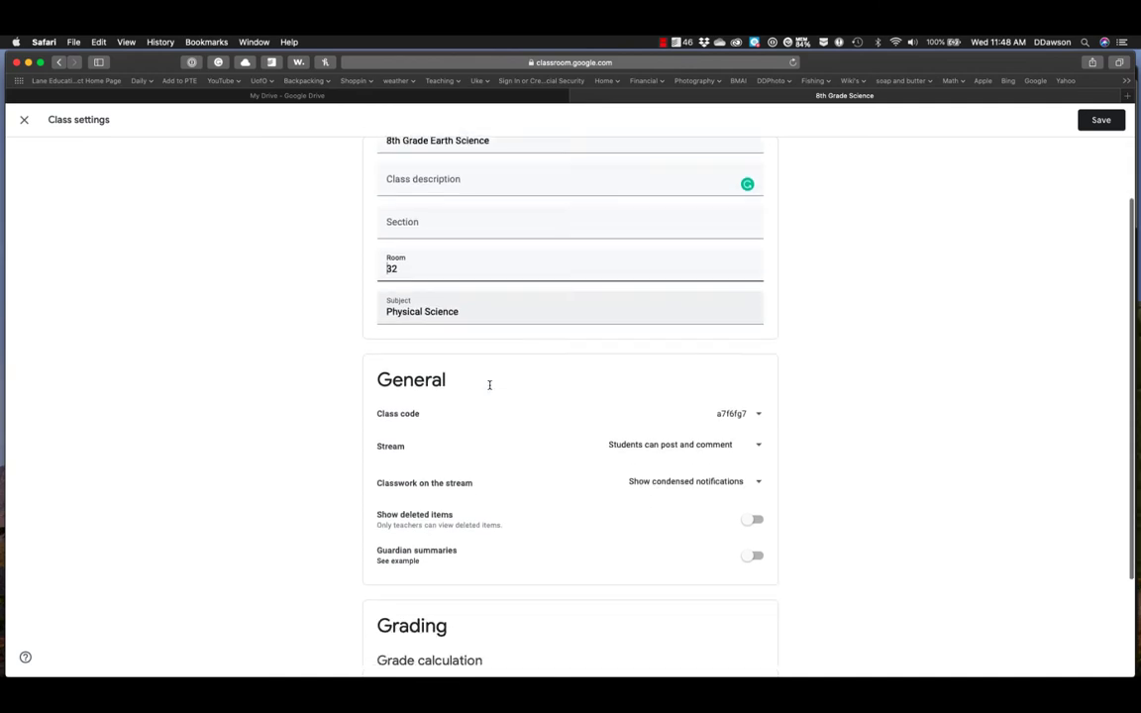
pyautogui.scroll(-3, 489, 384)
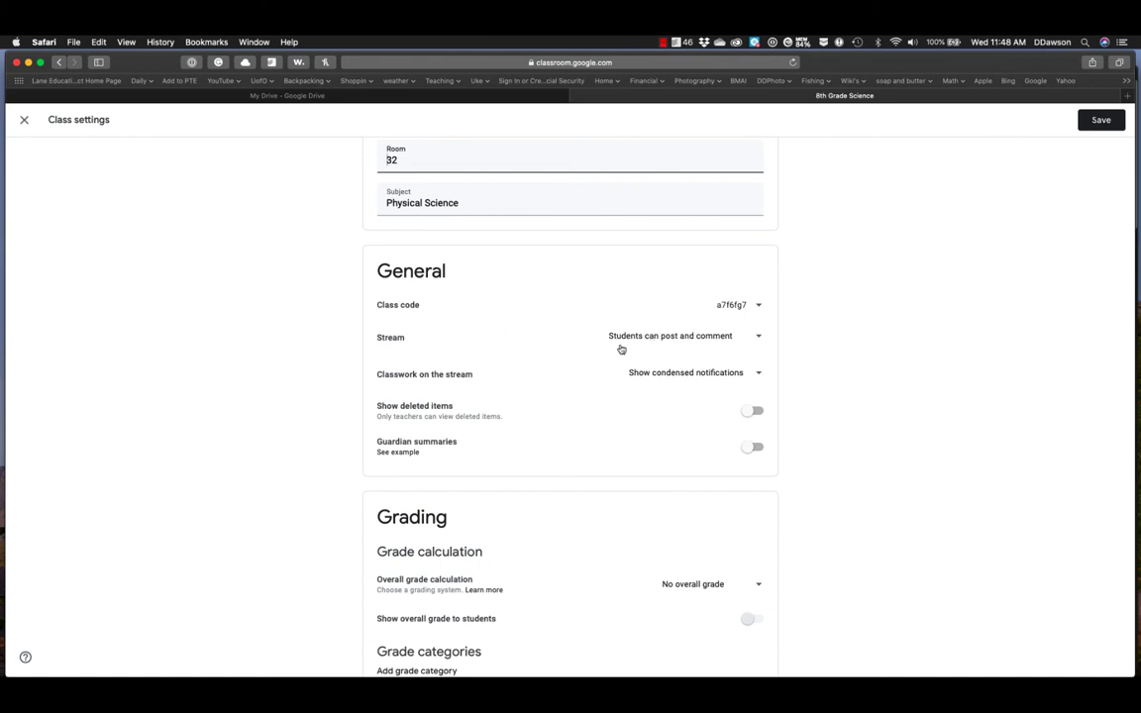
pyautogui.click(634, 342)
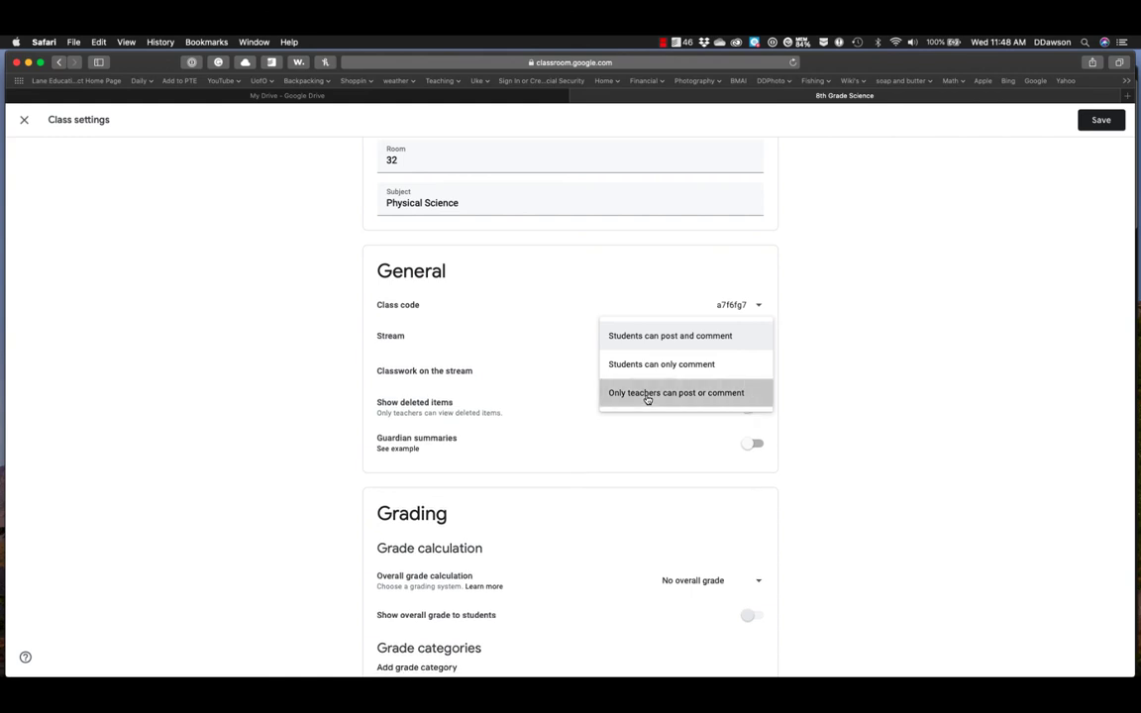
pyautogui.click(647, 394)
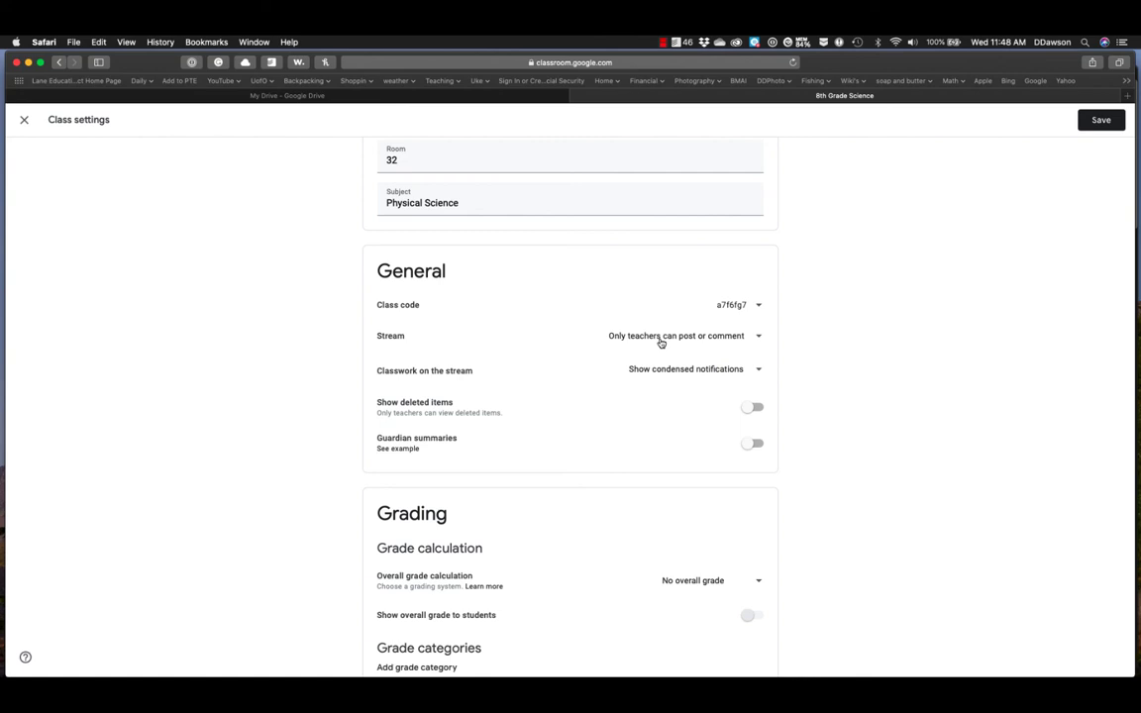
pyautogui.click(677, 373)
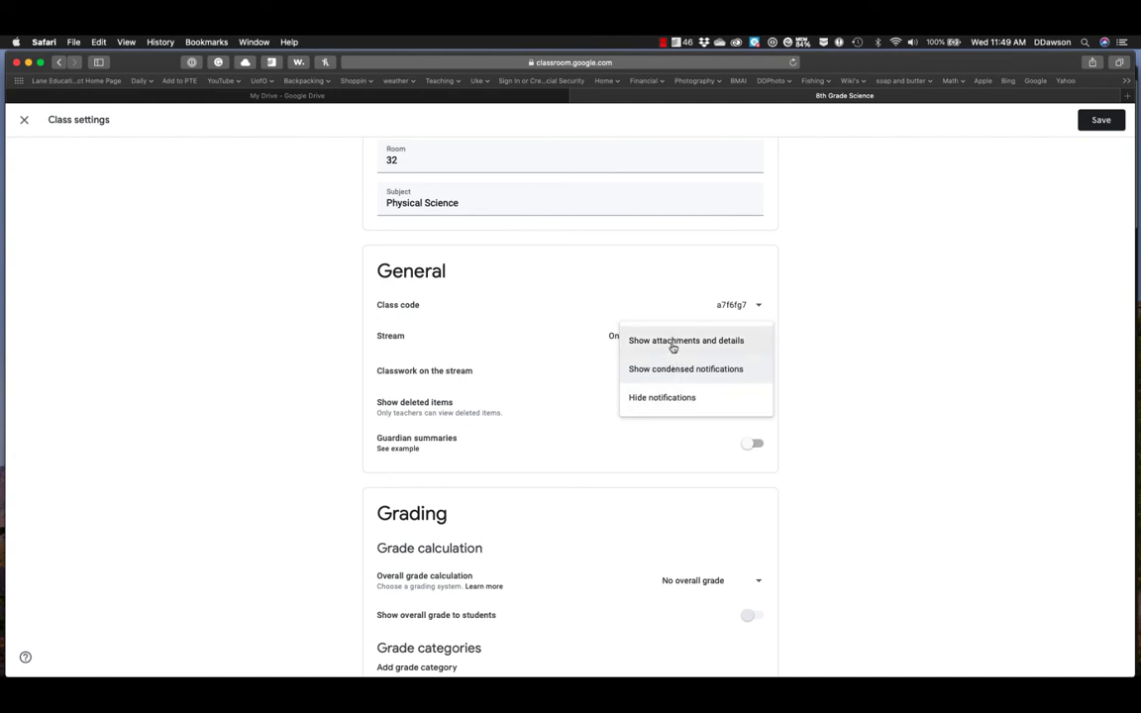
pyautogui.click(673, 348)
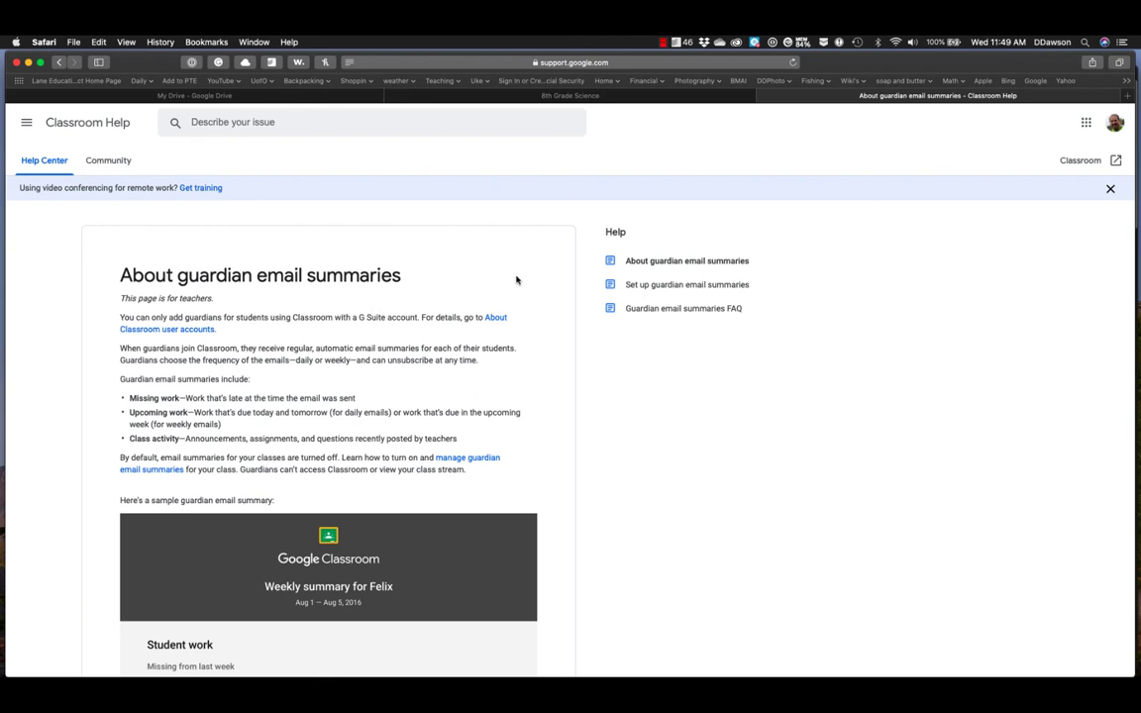
pyautogui.click(585, 98)
pyautogui.scroll(-1, 609, 474)
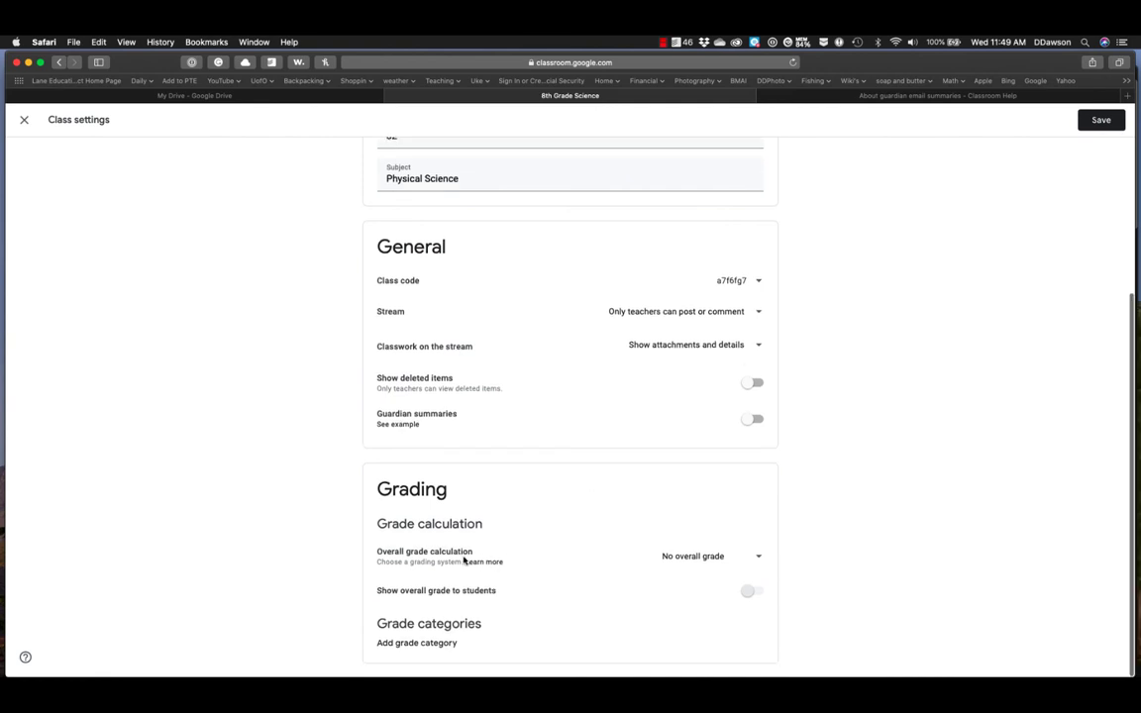
# Step: Switch grading to Total points, show the overall grade to students, and leave no grade categories
pyautogui.click(715, 556)
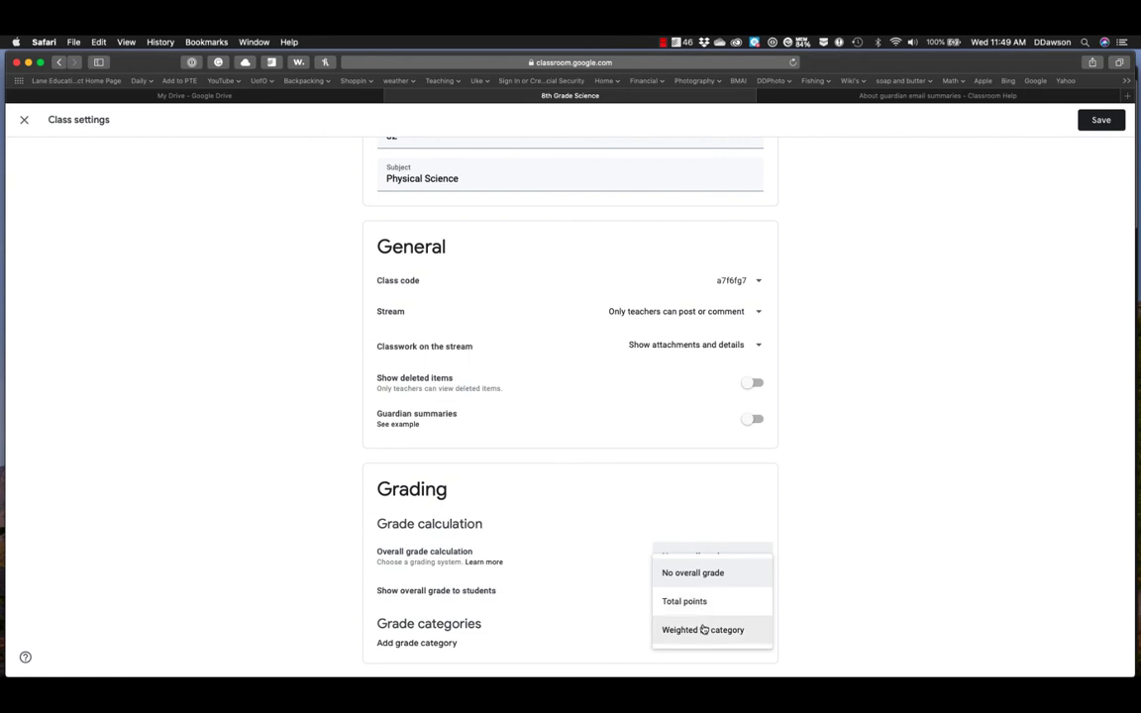
pyautogui.click(705, 603)
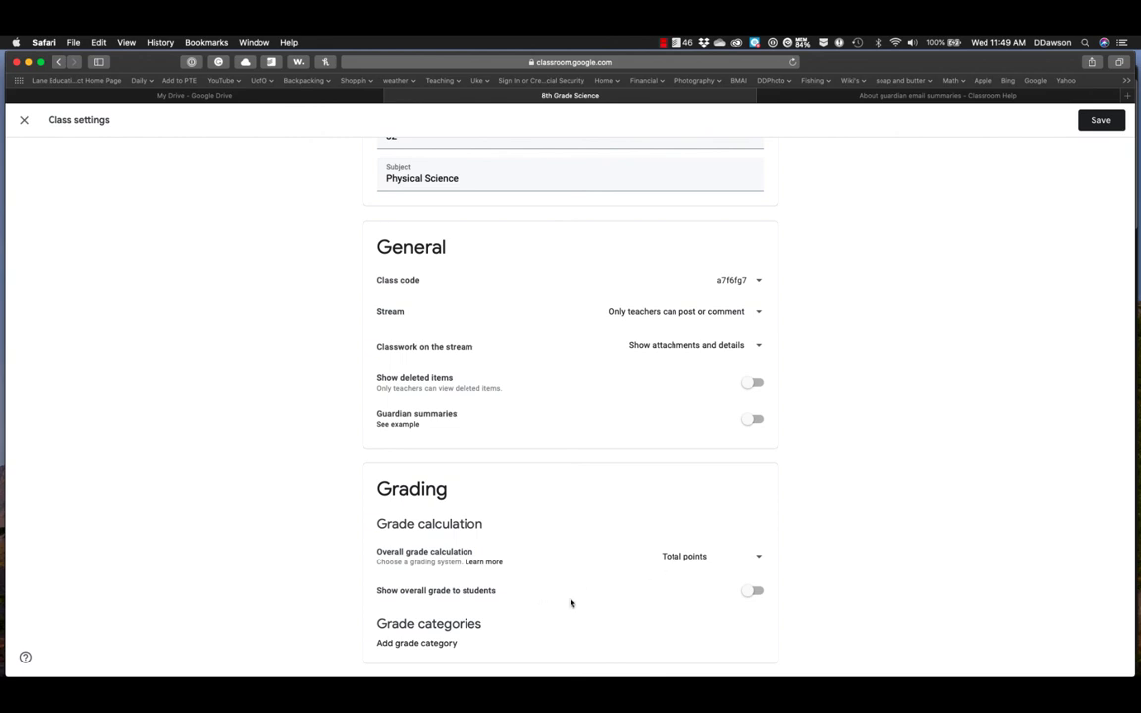
pyautogui.click(752, 593)
pyautogui.click(440, 645)
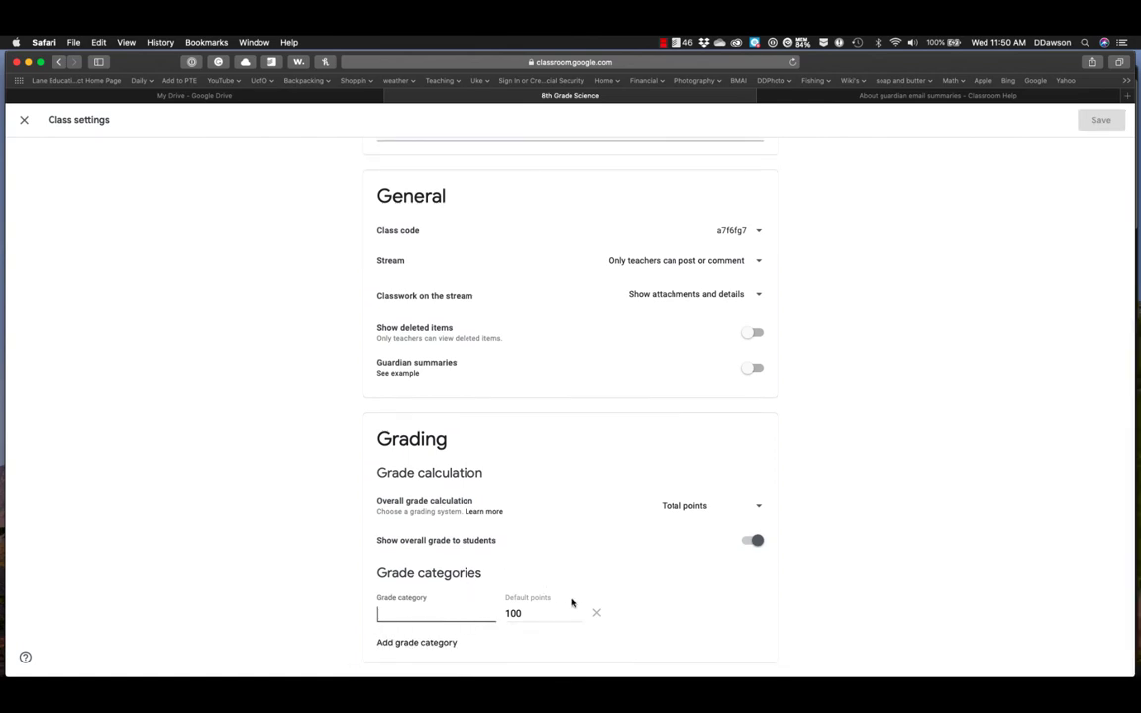
pyautogui.click(598, 615)
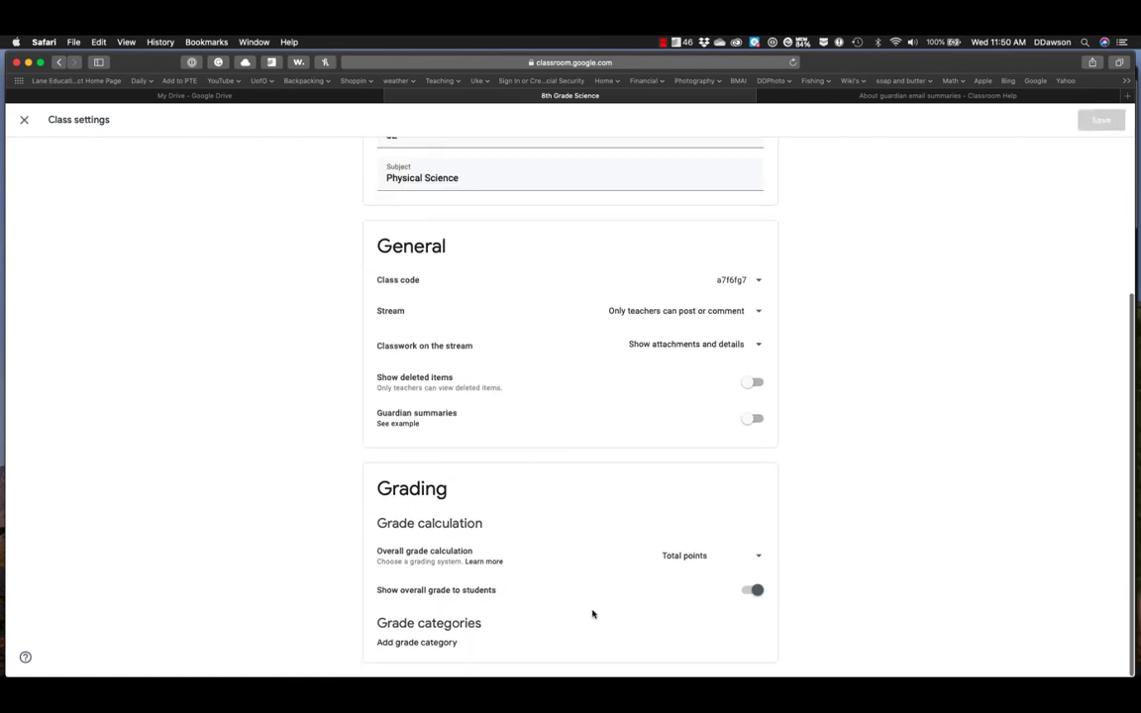
# Step: Return to the top of Class settings and save the changes
pyautogui.scroll(5, 505, 367)
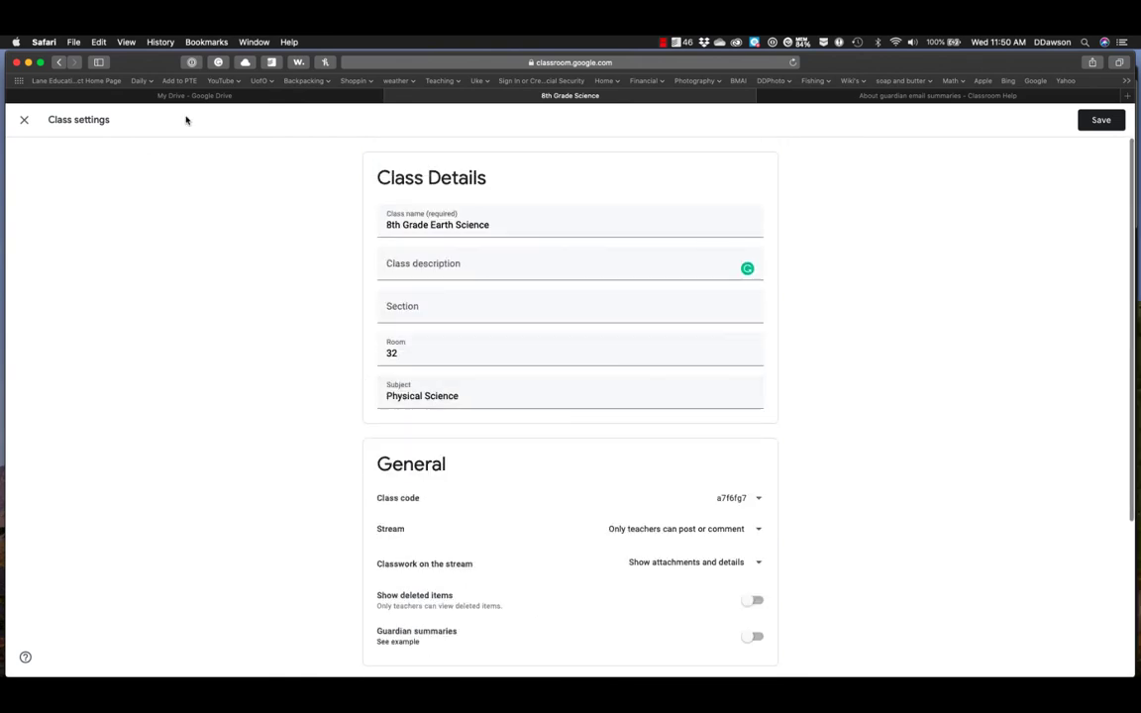
pyautogui.moveTo(67, 120); pyautogui.dragTo(321, 128)
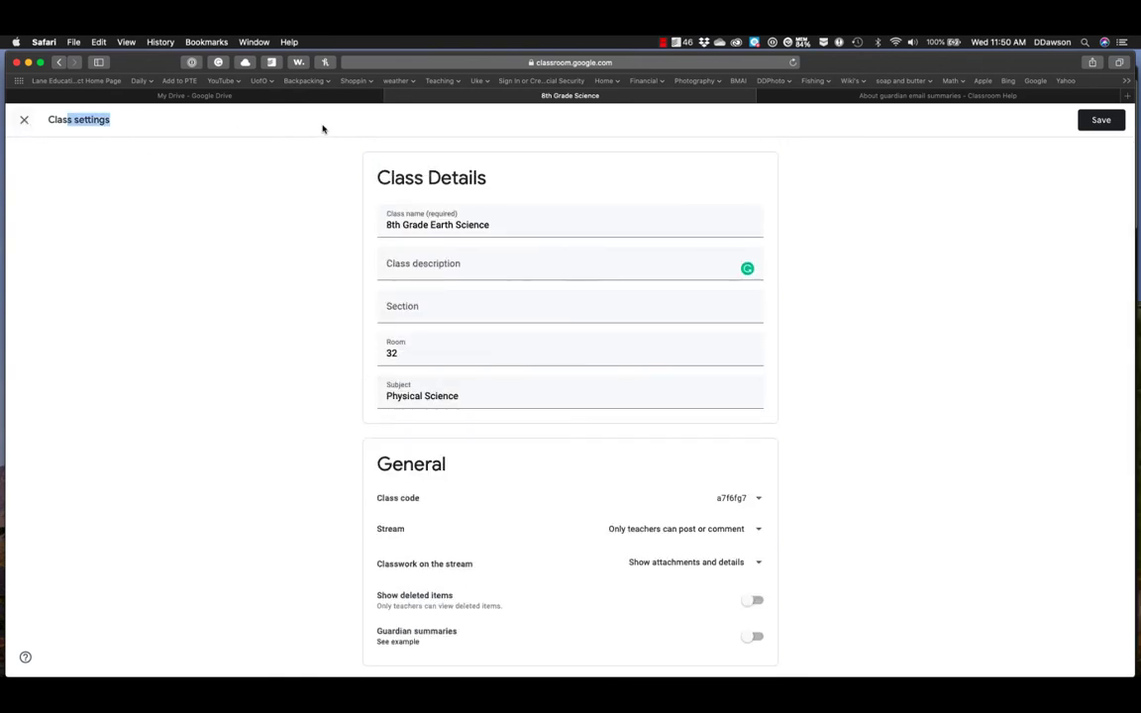
pyautogui.click(1102, 126)
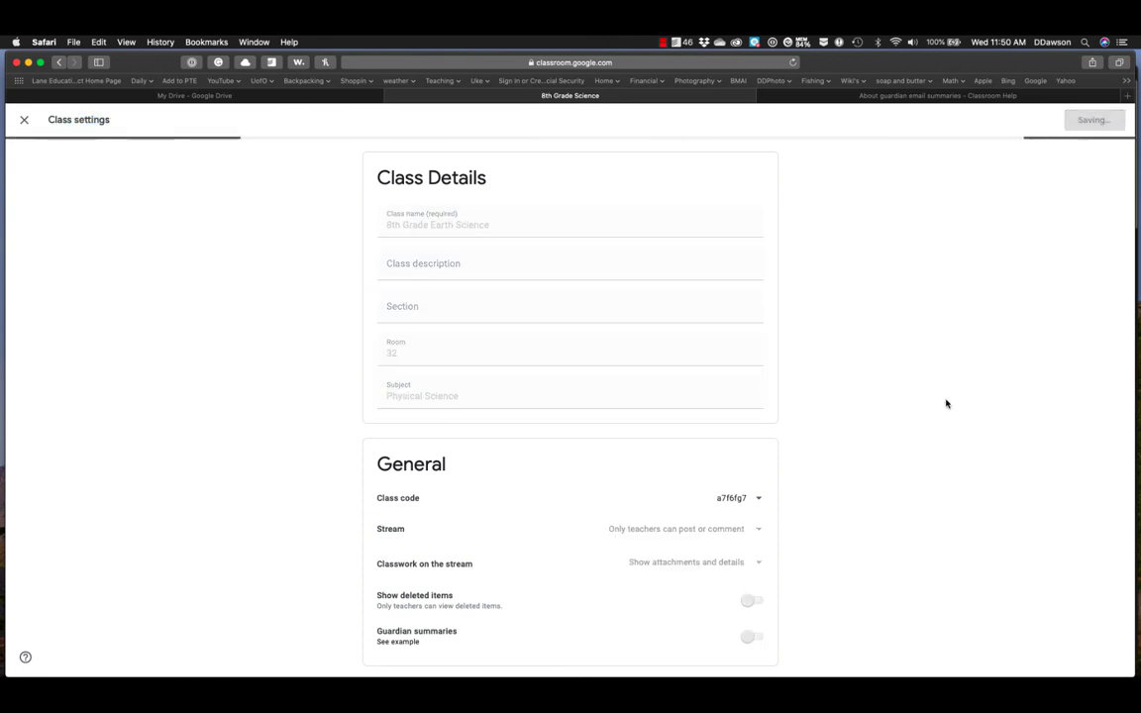